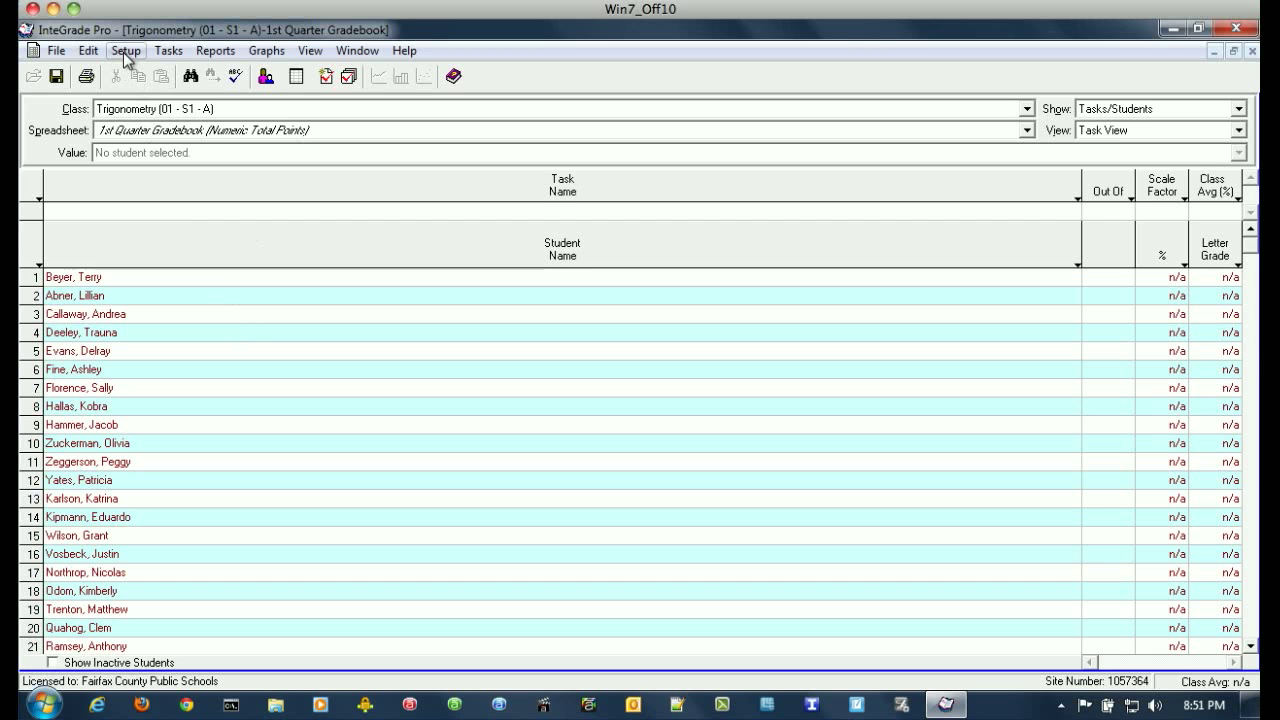
Enter the teacher's email address in the Communication settings.
{"action": "left_click", "coordinate": [125, 54]}
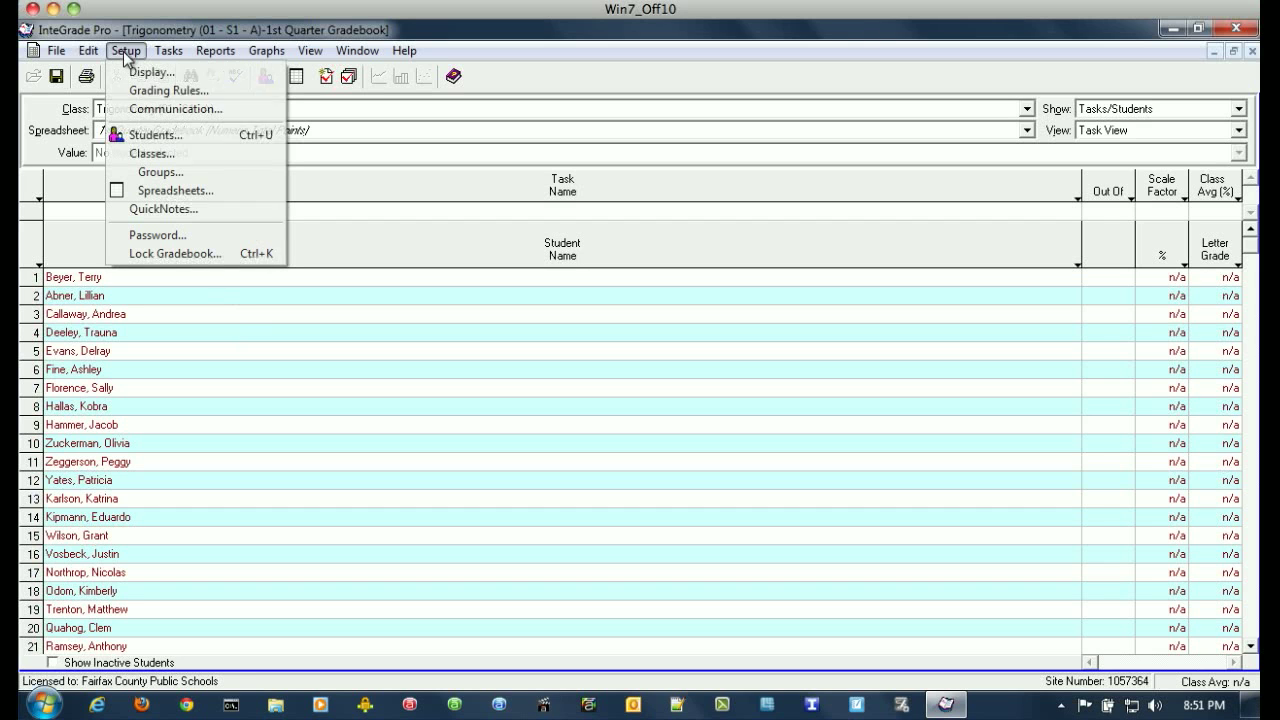
{"action": "left_click", "coordinate": [145, 107]}
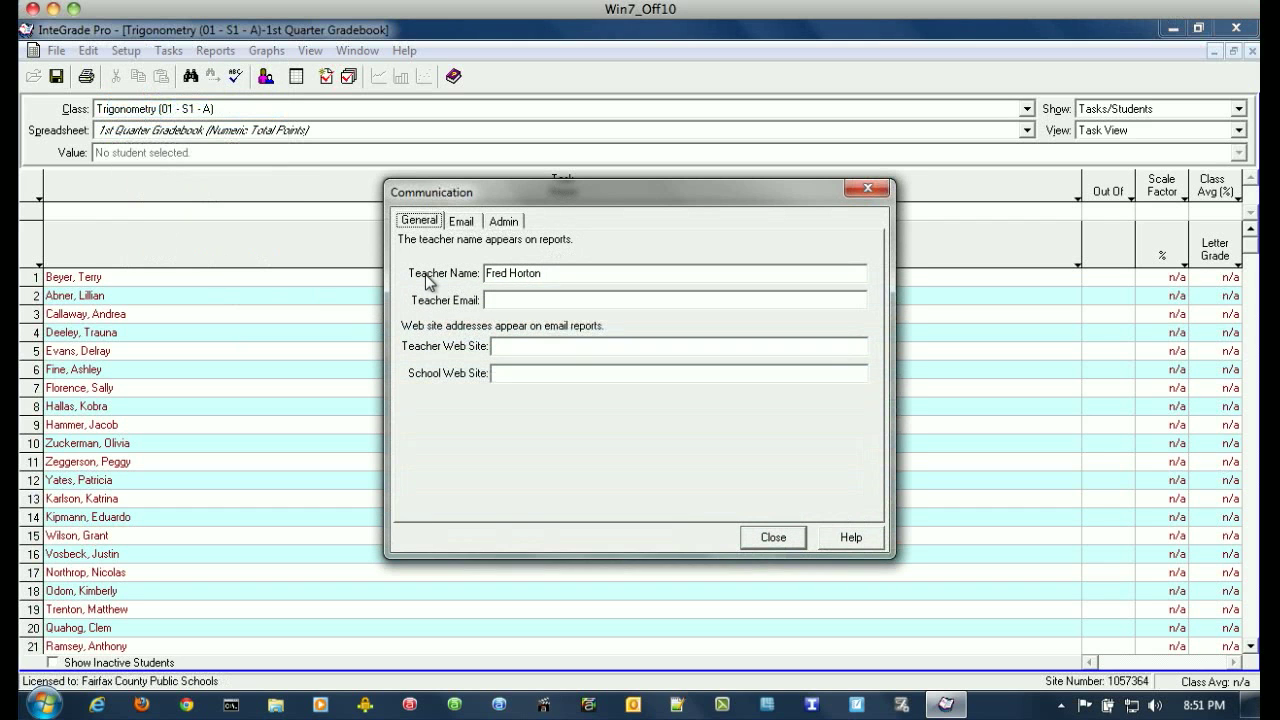
{"action": "left_click", "coordinate": [498, 300]}
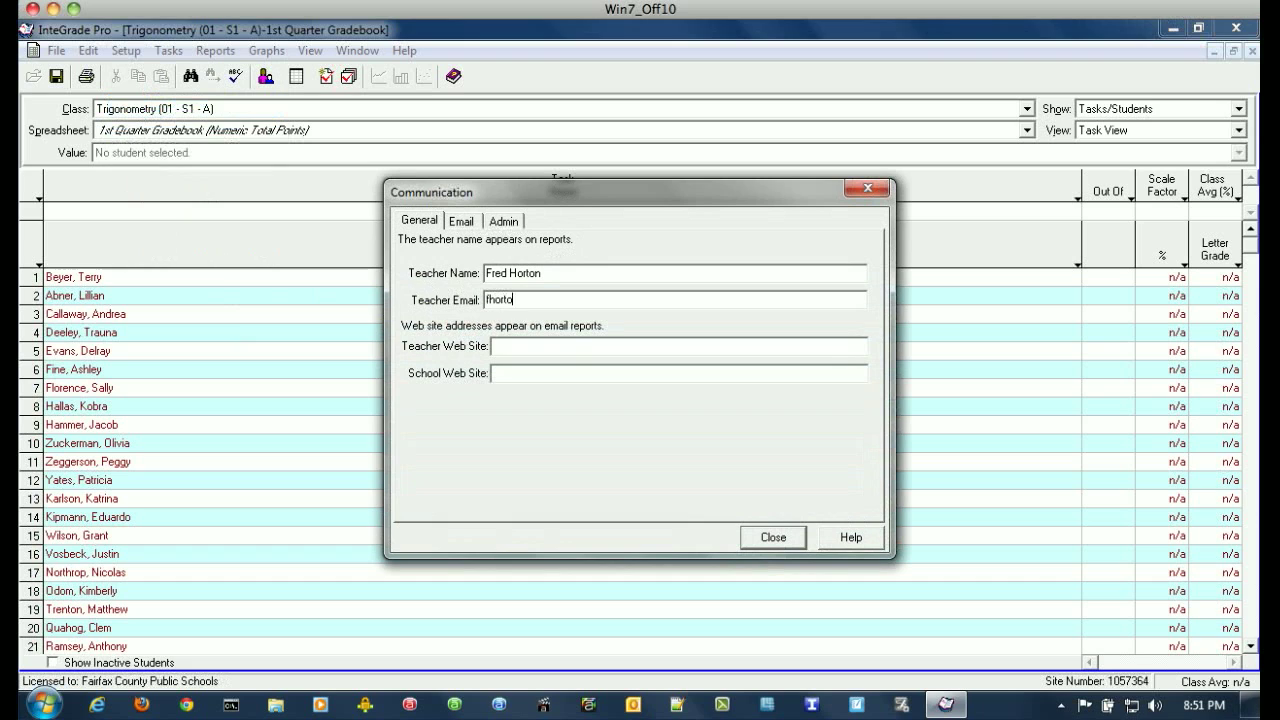
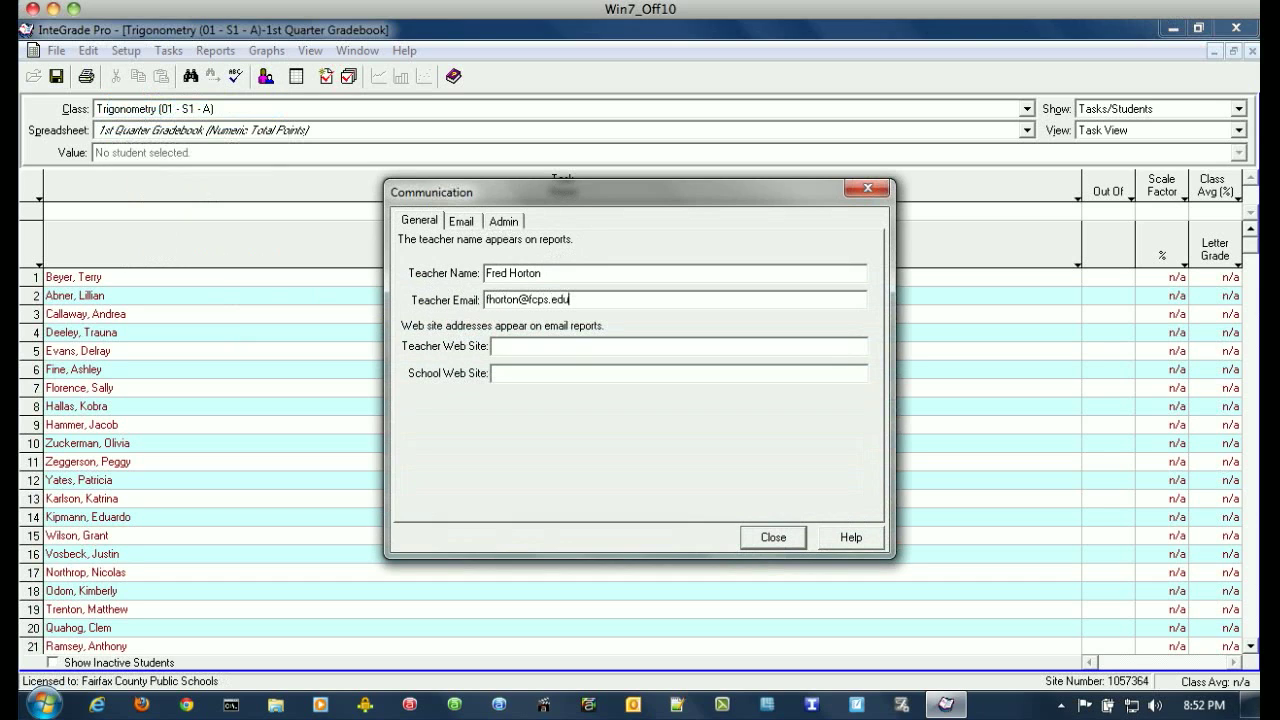
Set email sending to Microsoft Exchange (MAPI), check the Admin settings, and close Communication.
{"action": "left_click", "coordinate": [462, 222]}
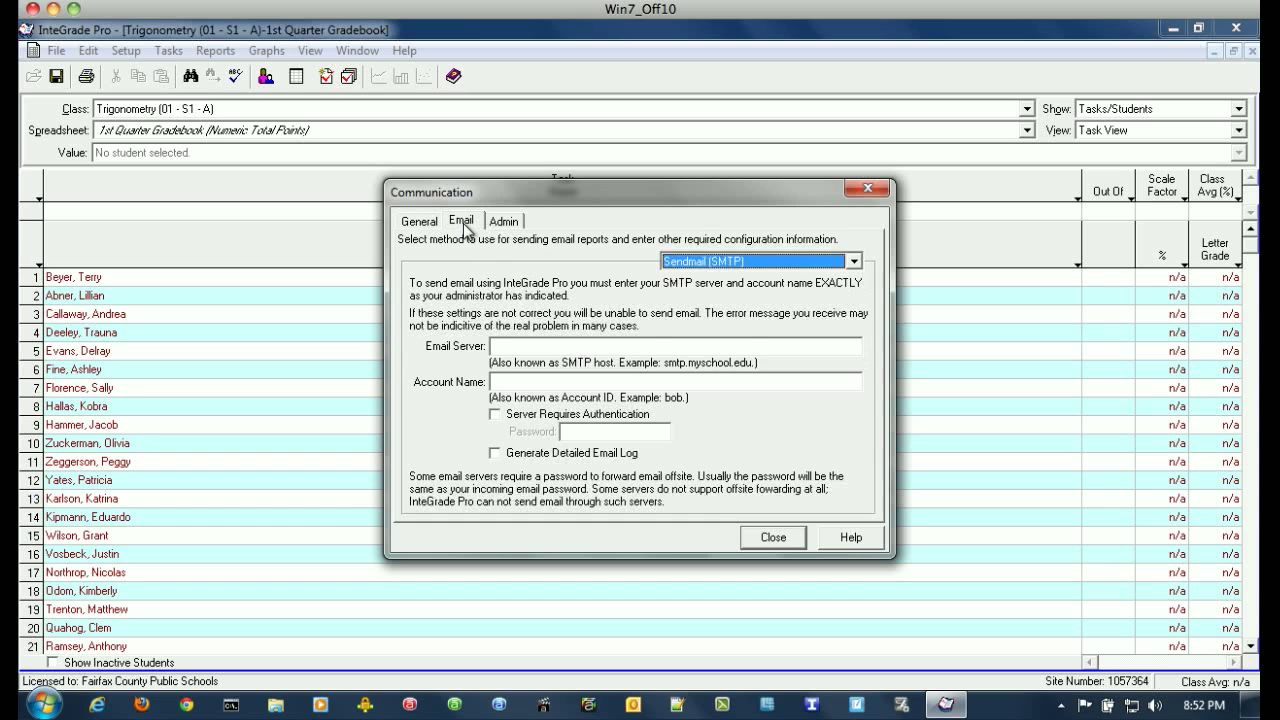
{"action": "left_click", "coordinate": [750, 261]}
{"action": "left_click", "coordinate": [695, 291]}
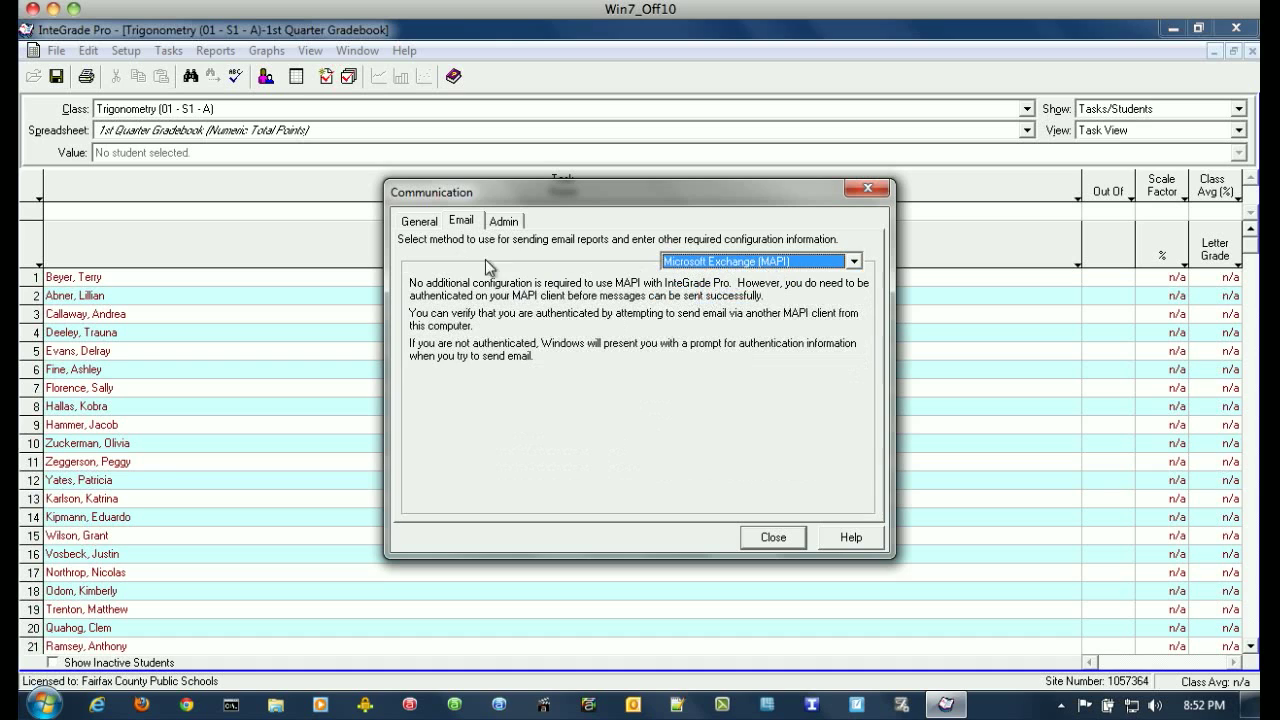
{"action": "left_click", "coordinate": [505, 223]}
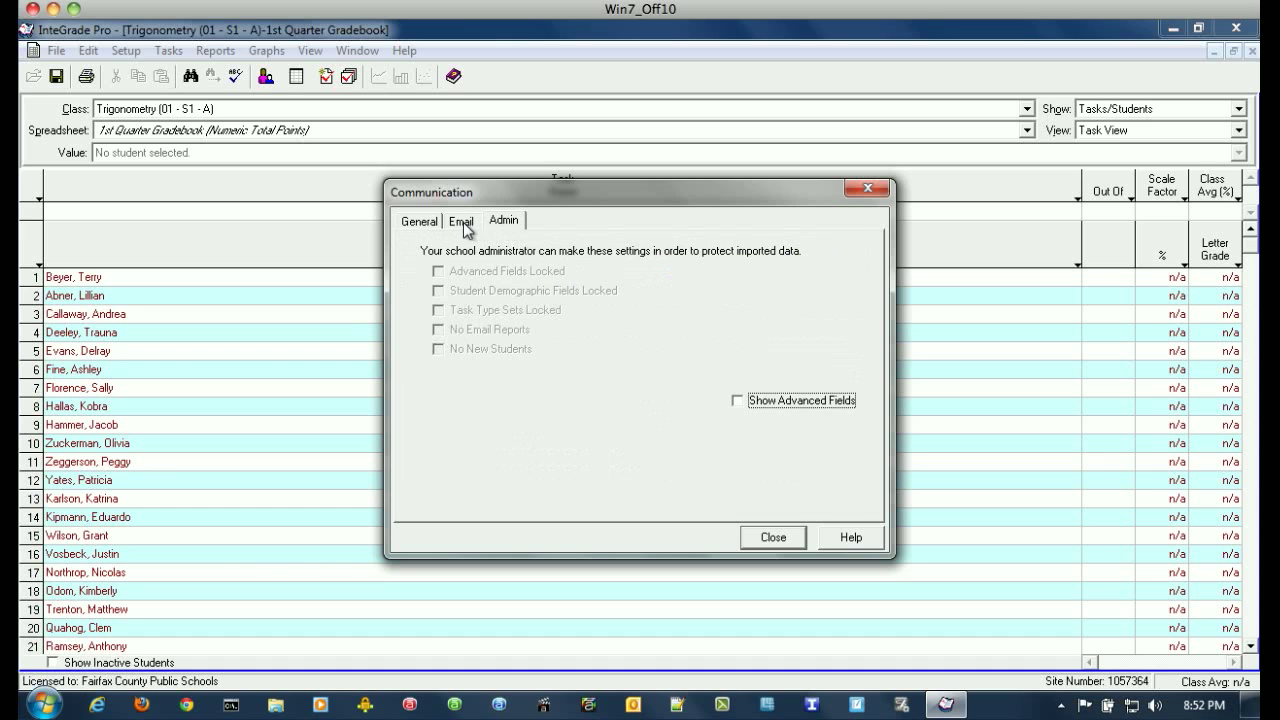
{"action": "left_click", "coordinate": [462, 222]}
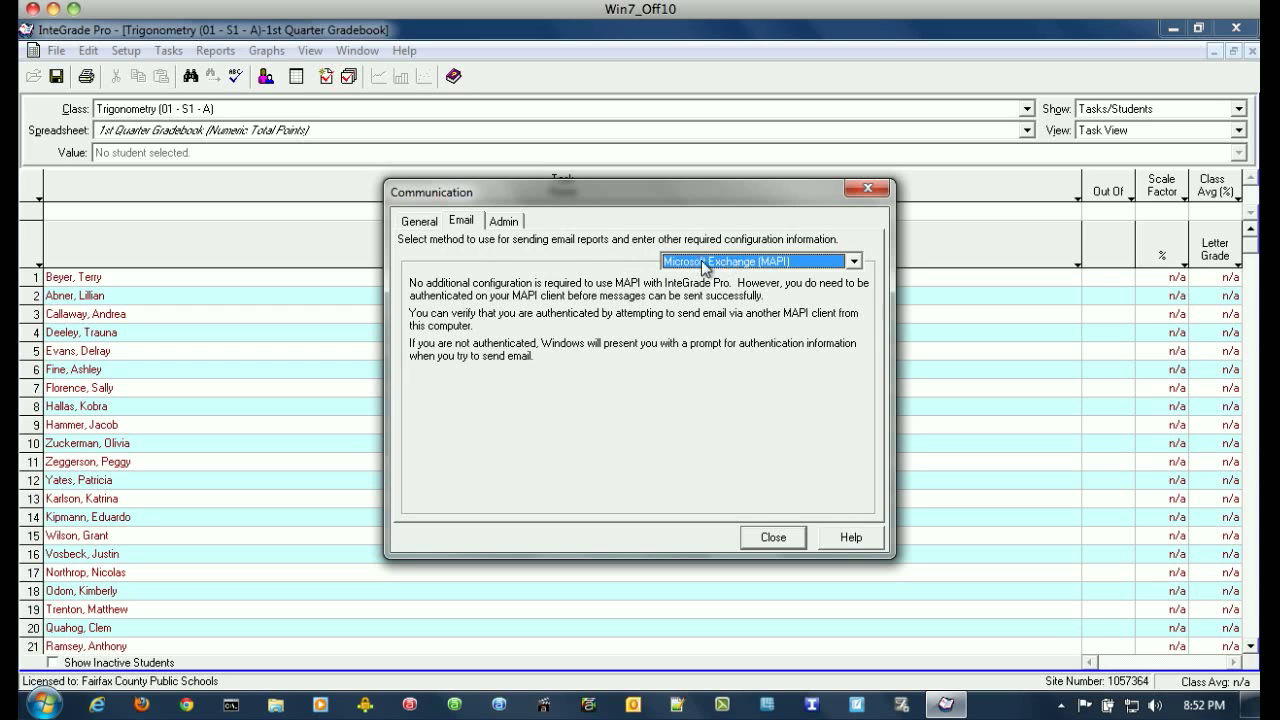
{"action": "left_click", "coordinate": [405, 228]}
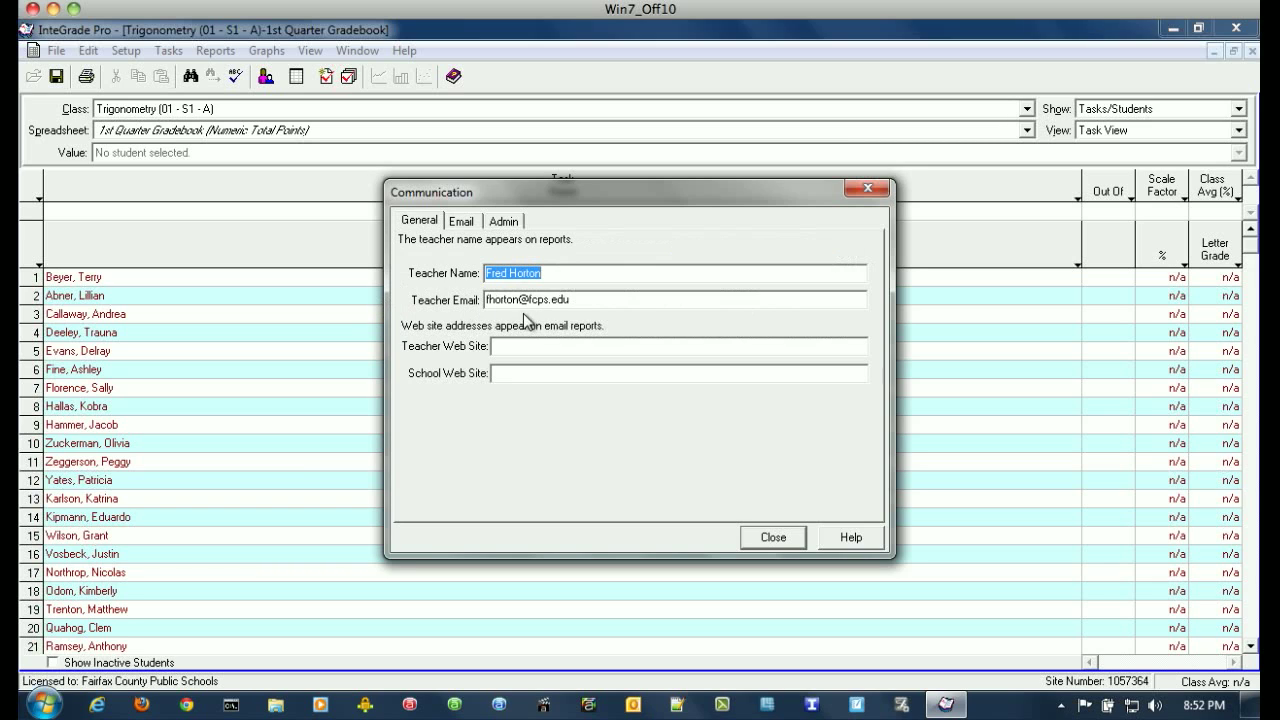
{"action": "left_click", "coordinate": [765, 541]}
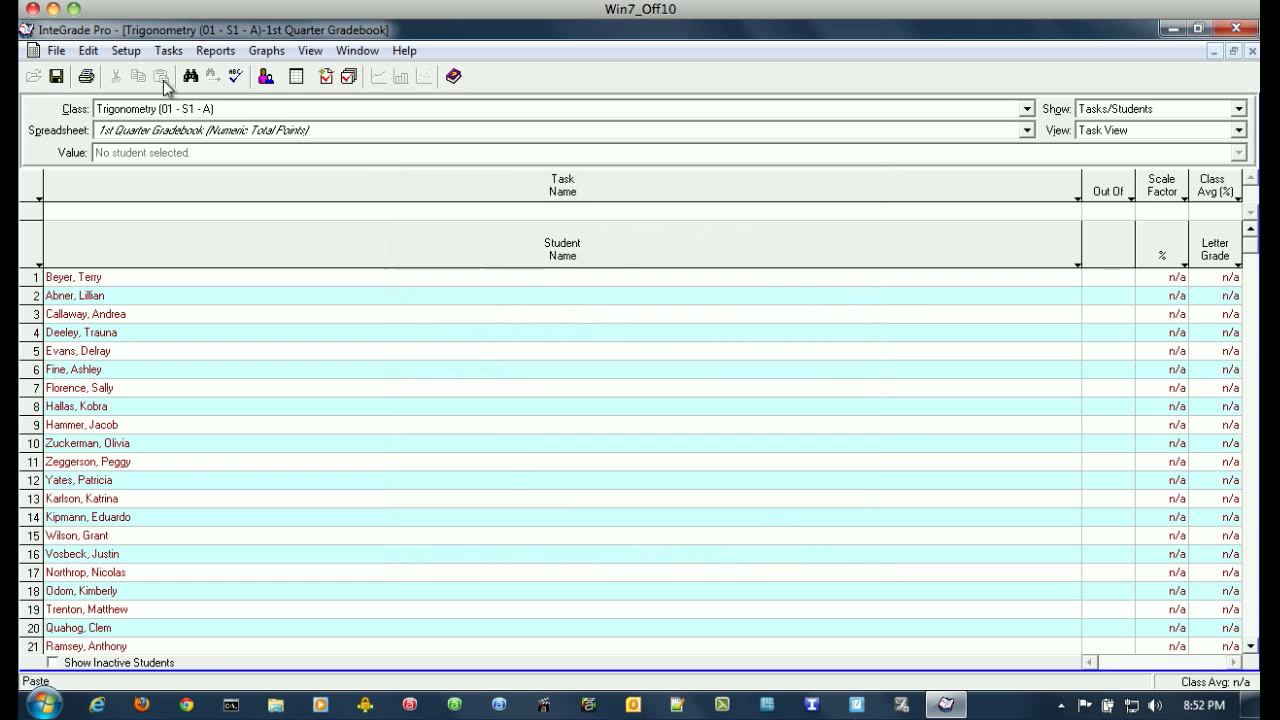
Open Setup > Students, shift the window up-left, and show the first student's Contacts tab.
{"action": "left_click", "coordinate": [126, 56]}
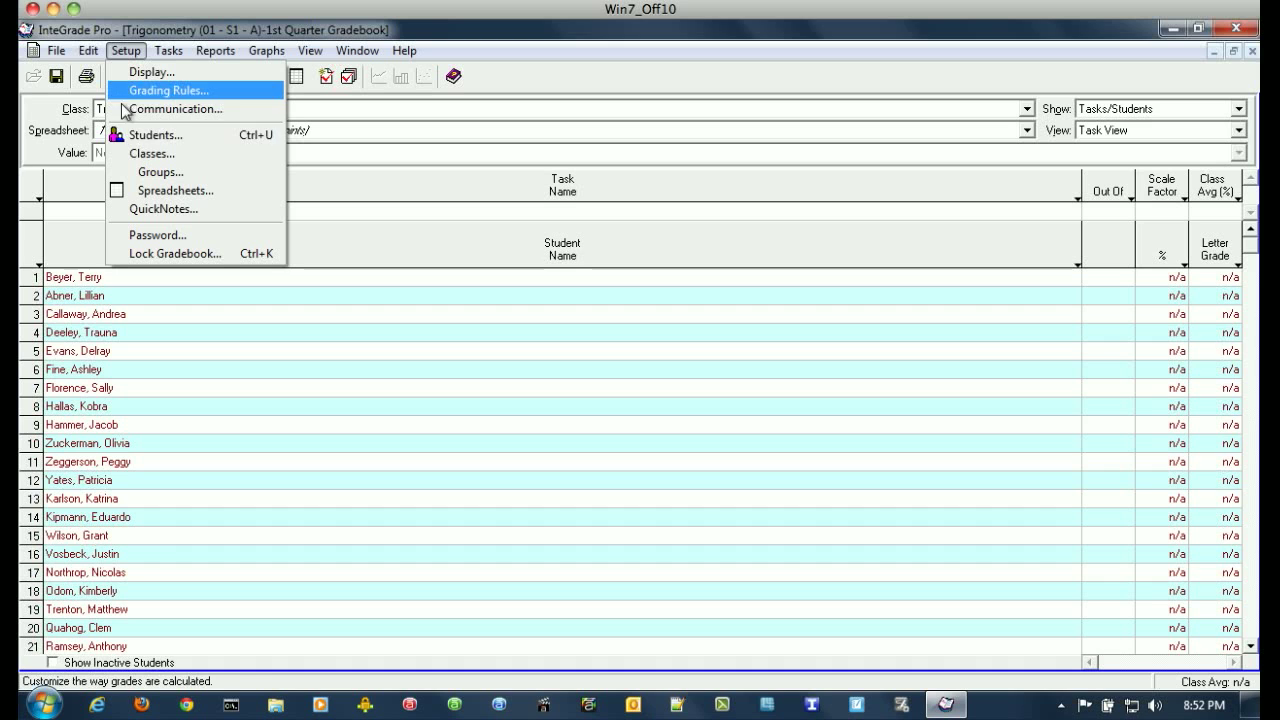
{"action": "left_click", "coordinate": [141, 135]}
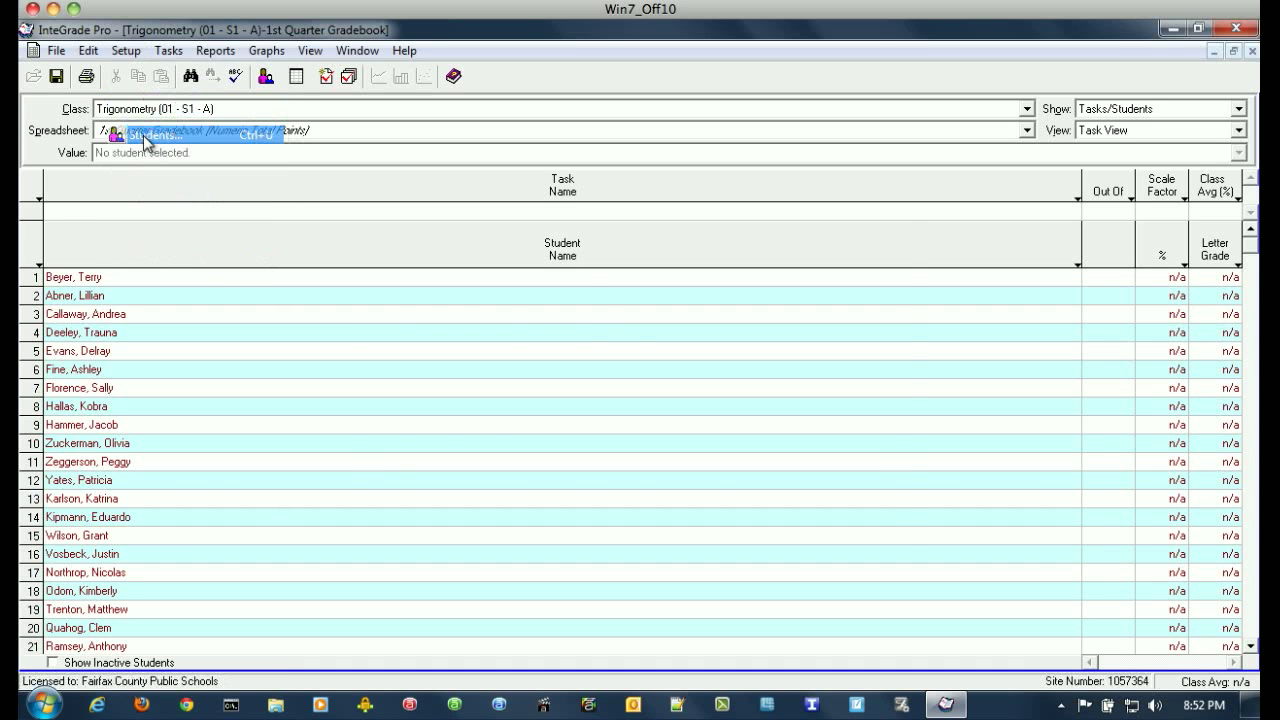
{"action": "left_click_drag", "start_coordinate": [515, 215], "coordinate": [502, 157]}
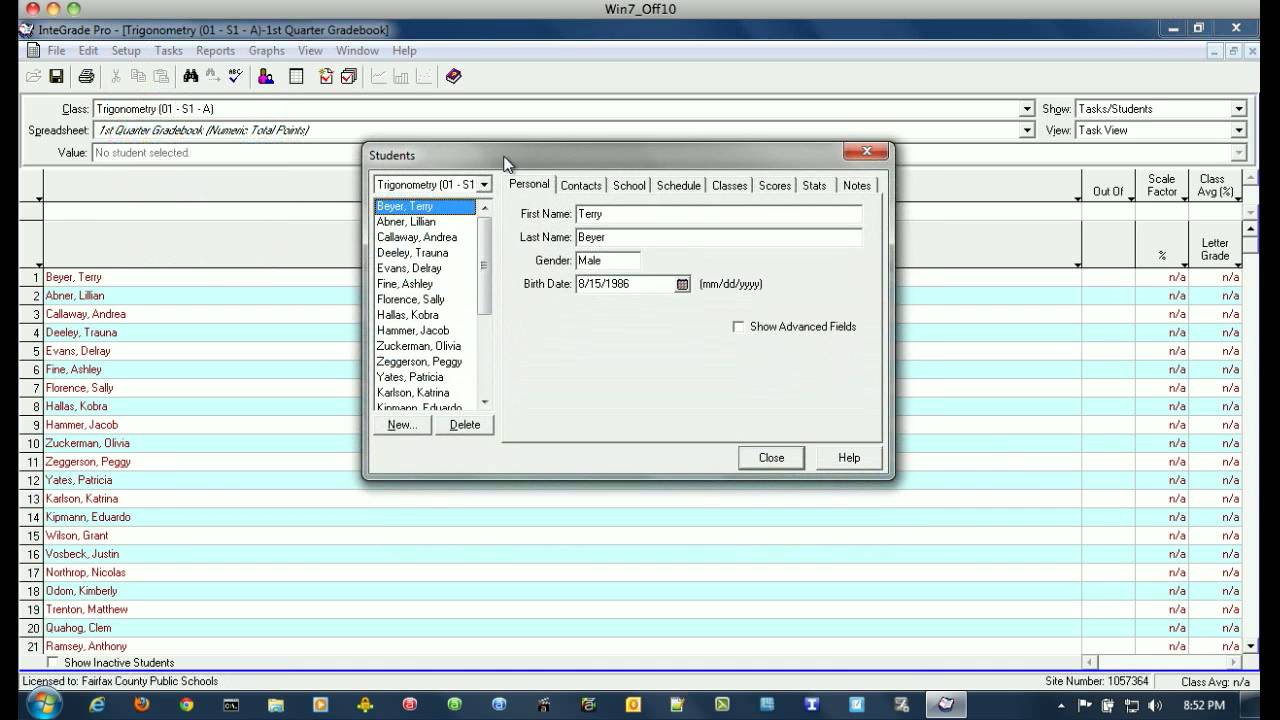
{"action": "left_click", "coordinate": [577, 188]}
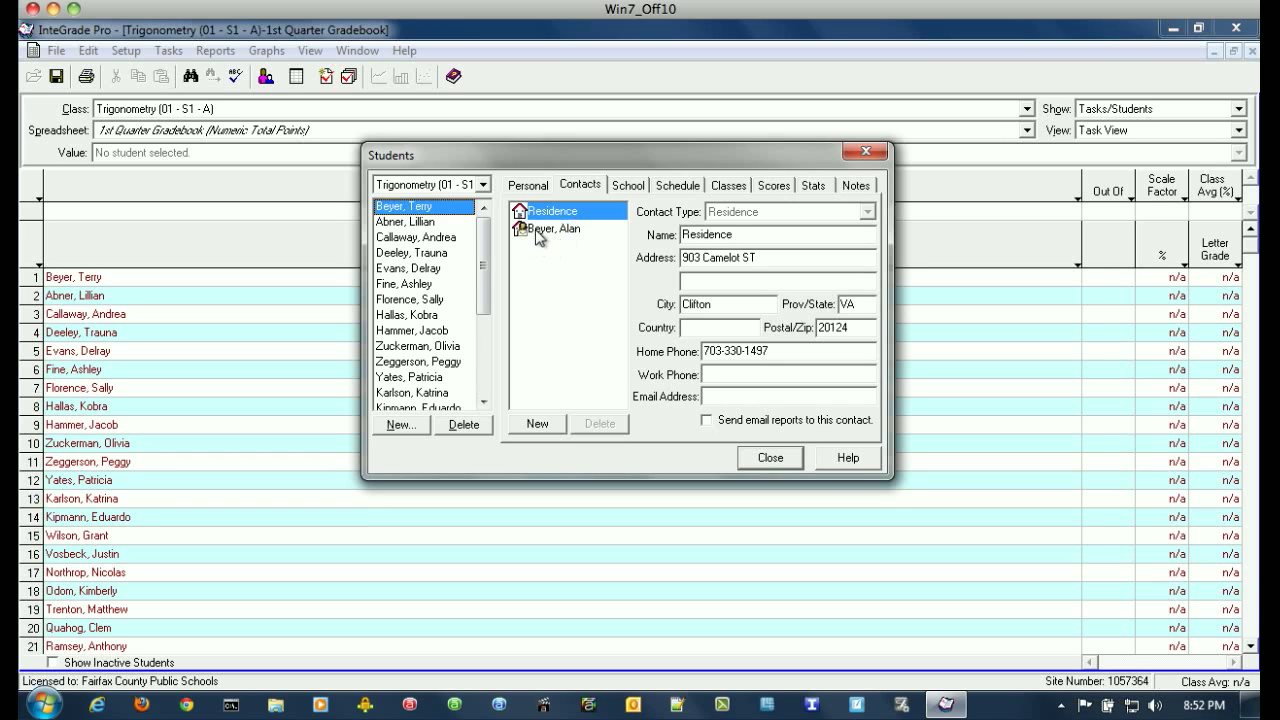
Confirm 'Send email reports' stays on for the parent, then show the second student's first parent.
{"action": "left_click", "coordinate": [527, 229]}
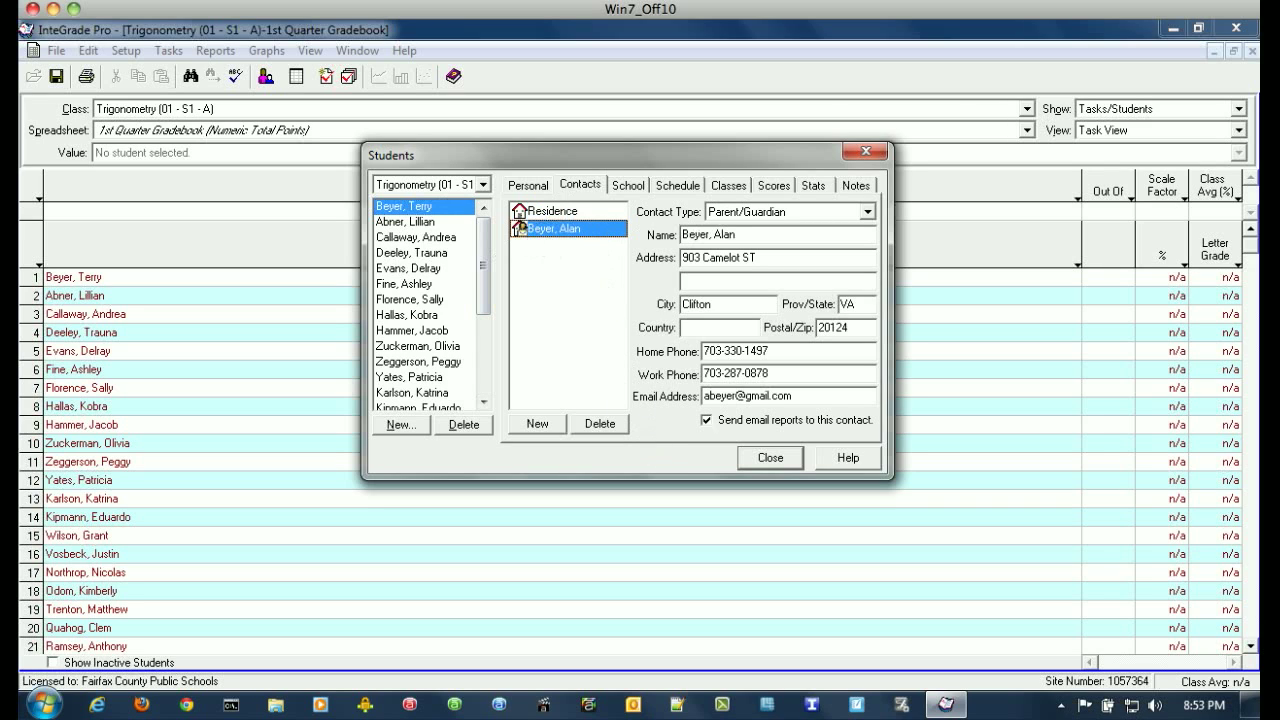
{"action": "left_click", "coordinate": [706, 421]}
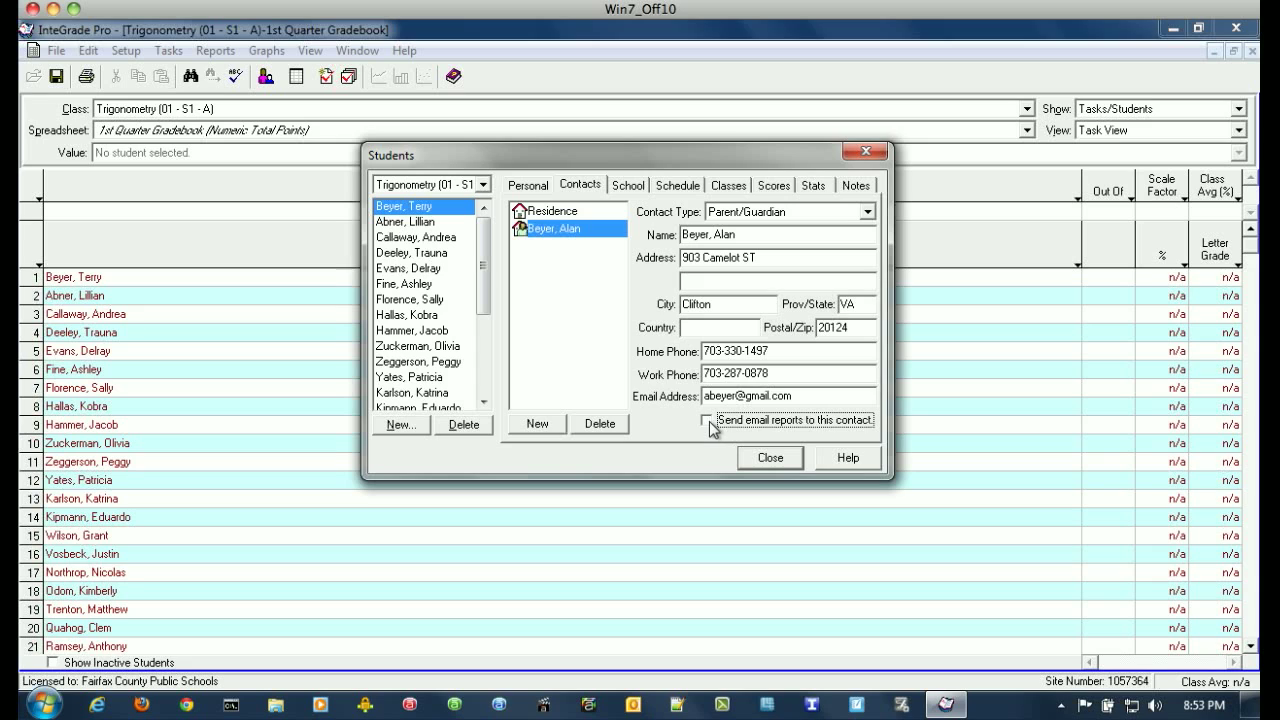
{"action": "left_click", "coordinate": [708, 421]}
{"action": "left_click", "coordinate": [401, 223]}
{"action": "left_click", "coordinate": [536, 230]}
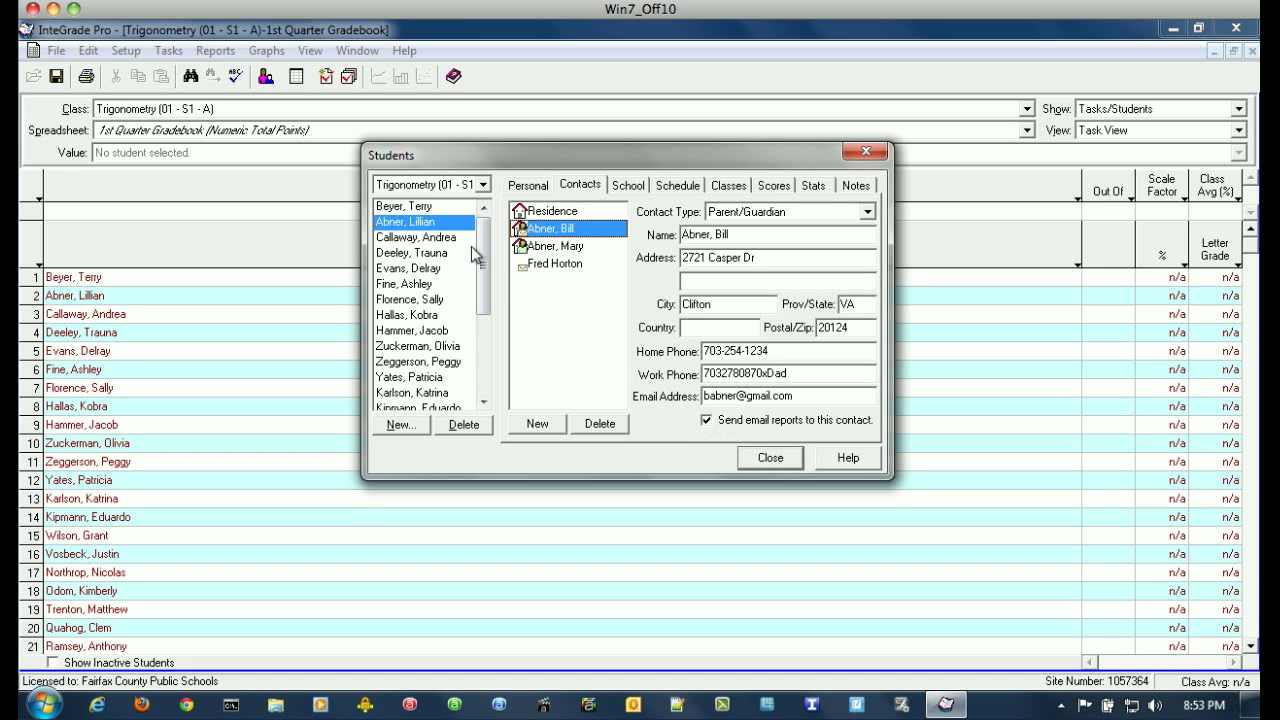
Review the second student's parents, then delete the Other contact with an email address.
{"action": "left_click", "coordinate": [548, 246]}
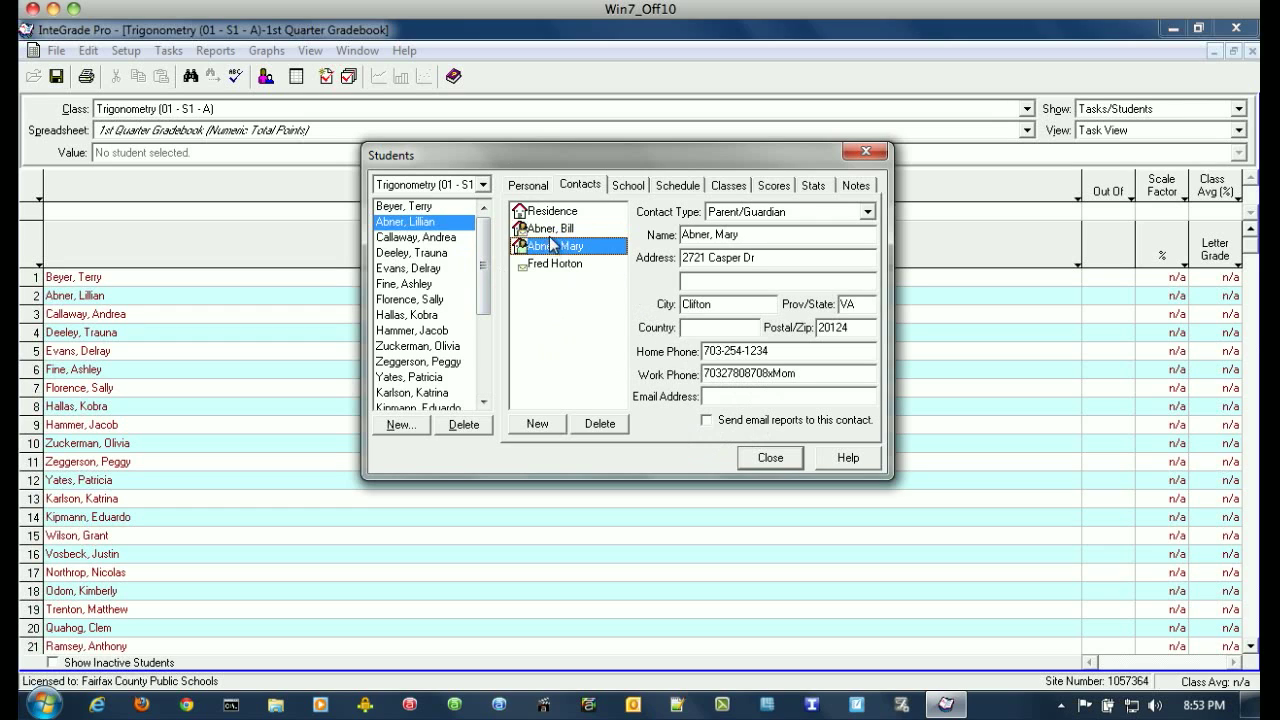
{"action": "left_click", "coordinate": [704, 396]}
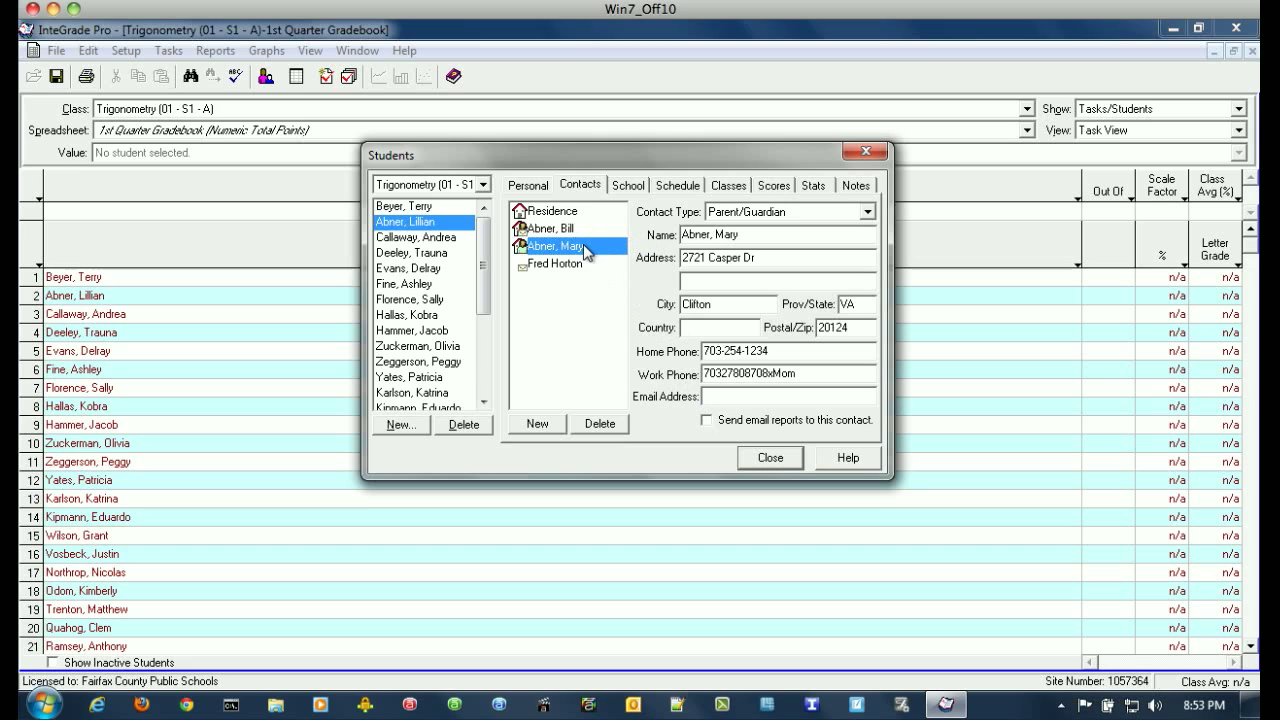
{"action": "left_click", "coordinate": [569, 263]}
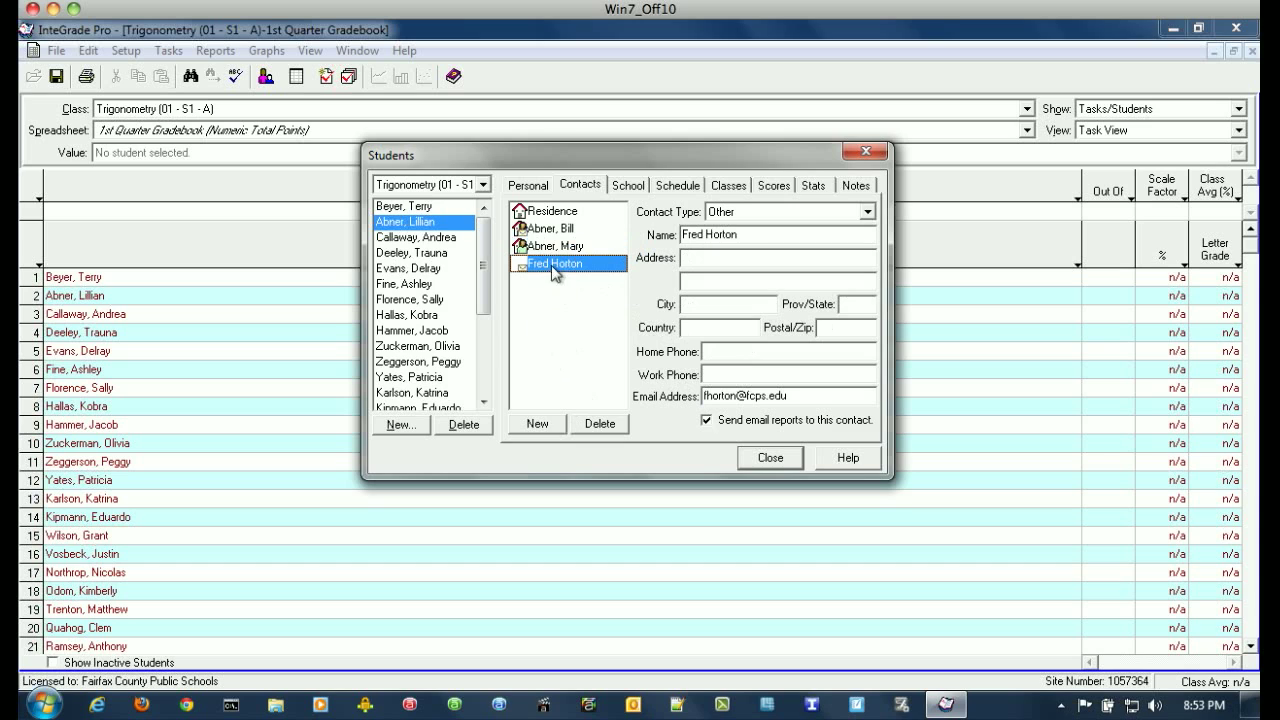
{"action": "left_click", "coordinate": [599, 424]}
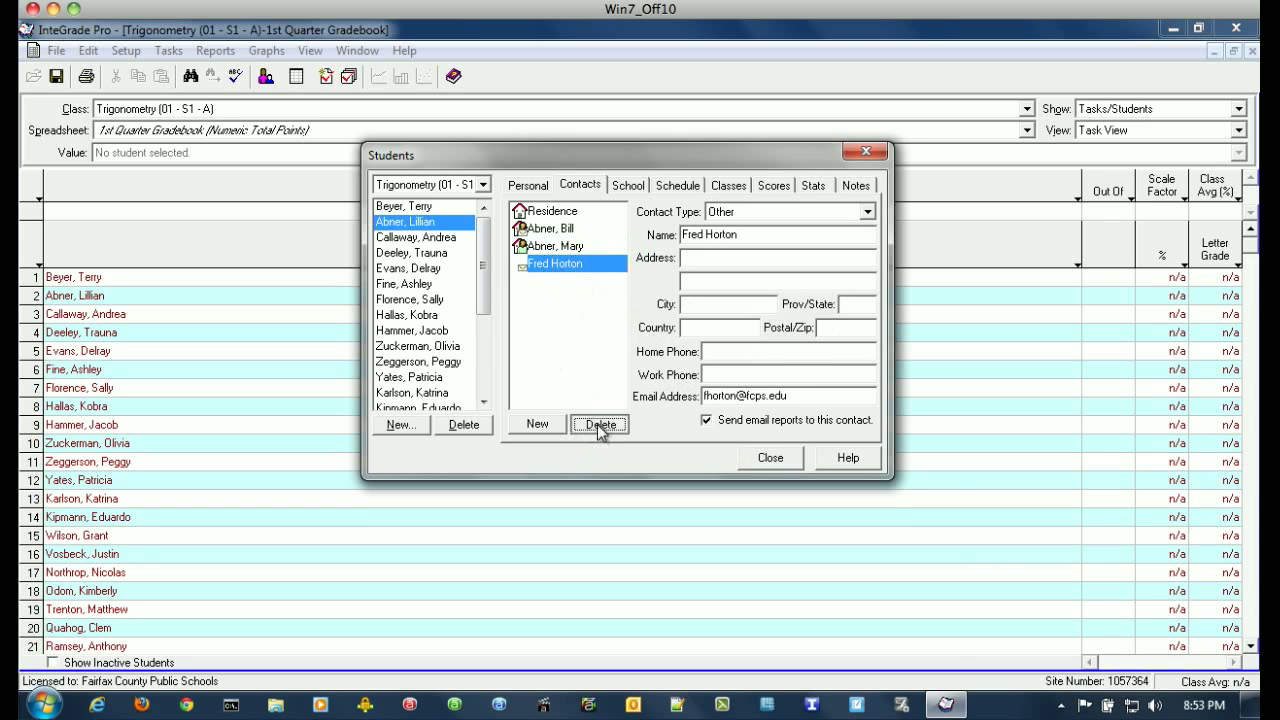
{"action": "left_click", "coordinate": [599, 405]}
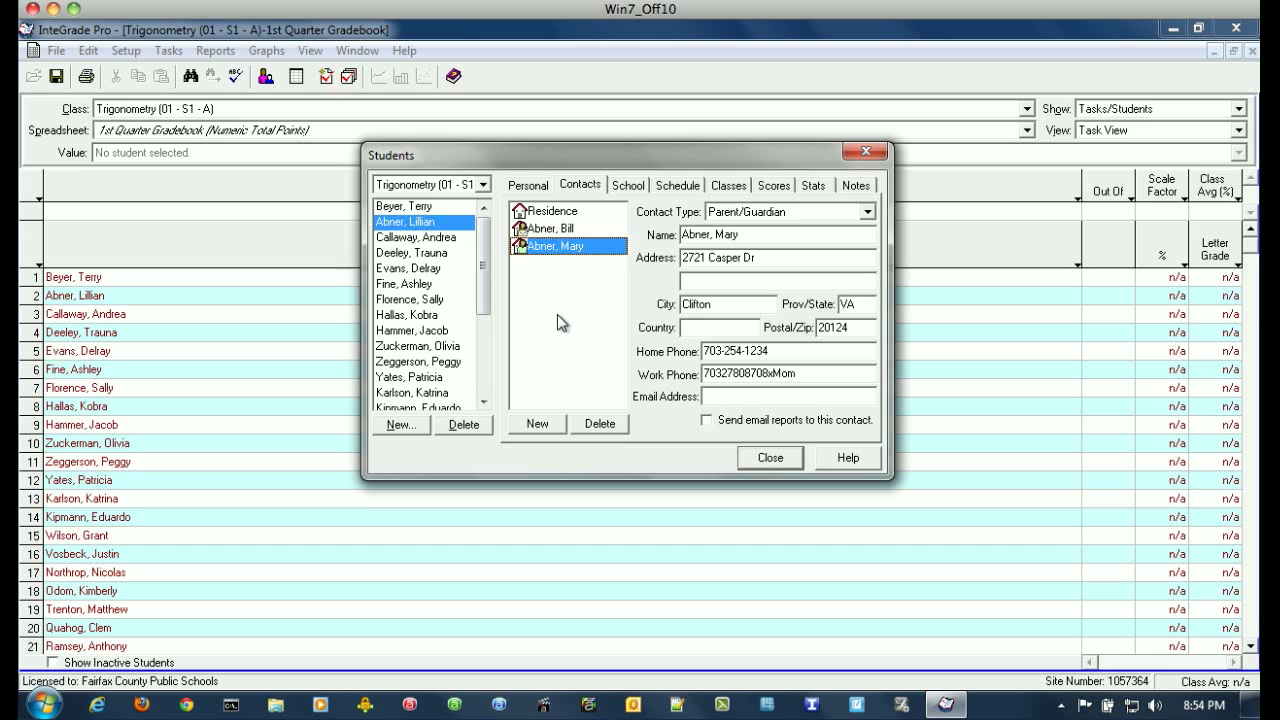
Add a new contact with the contact's name and email address, sending email reports to it.
{"action": "left_click", "coordinate": [537, 423]}
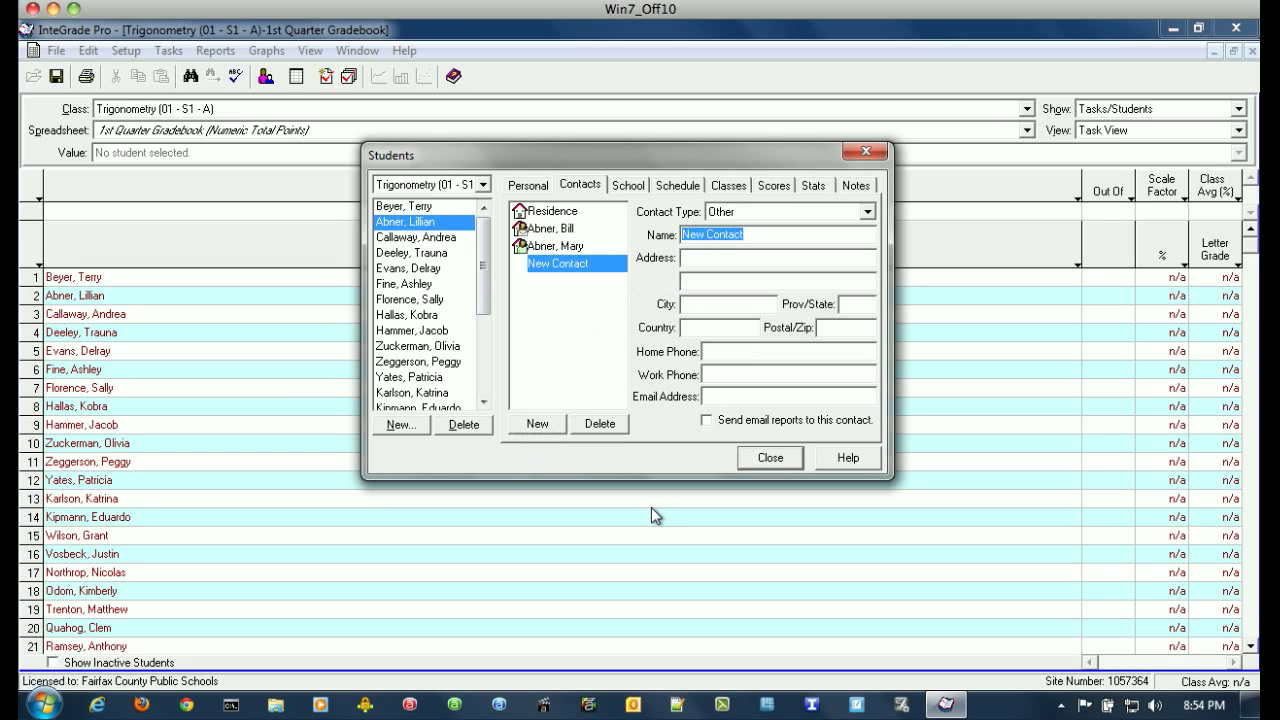
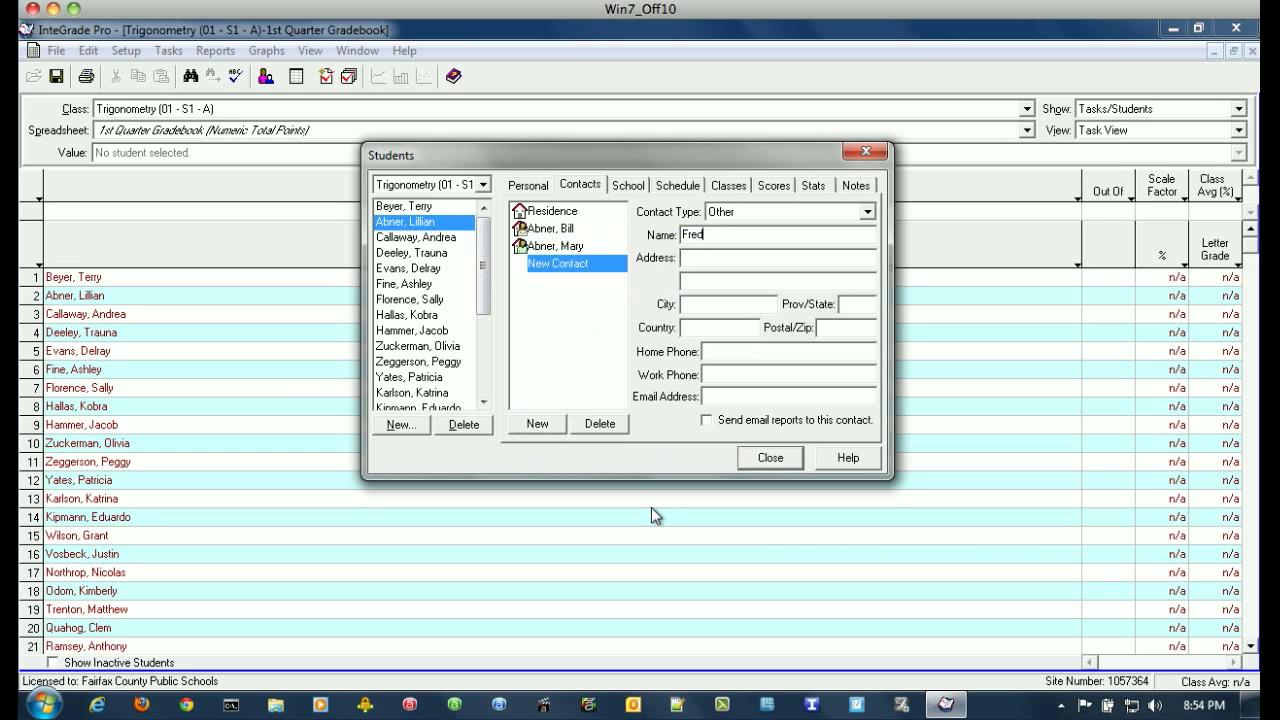
{"action": "left_click", "coordinate": [733, 400]}
{"action": "left_click", "coordinate": [706, 420]}
{"action": "left_click", "coordinate": [716, 396]}
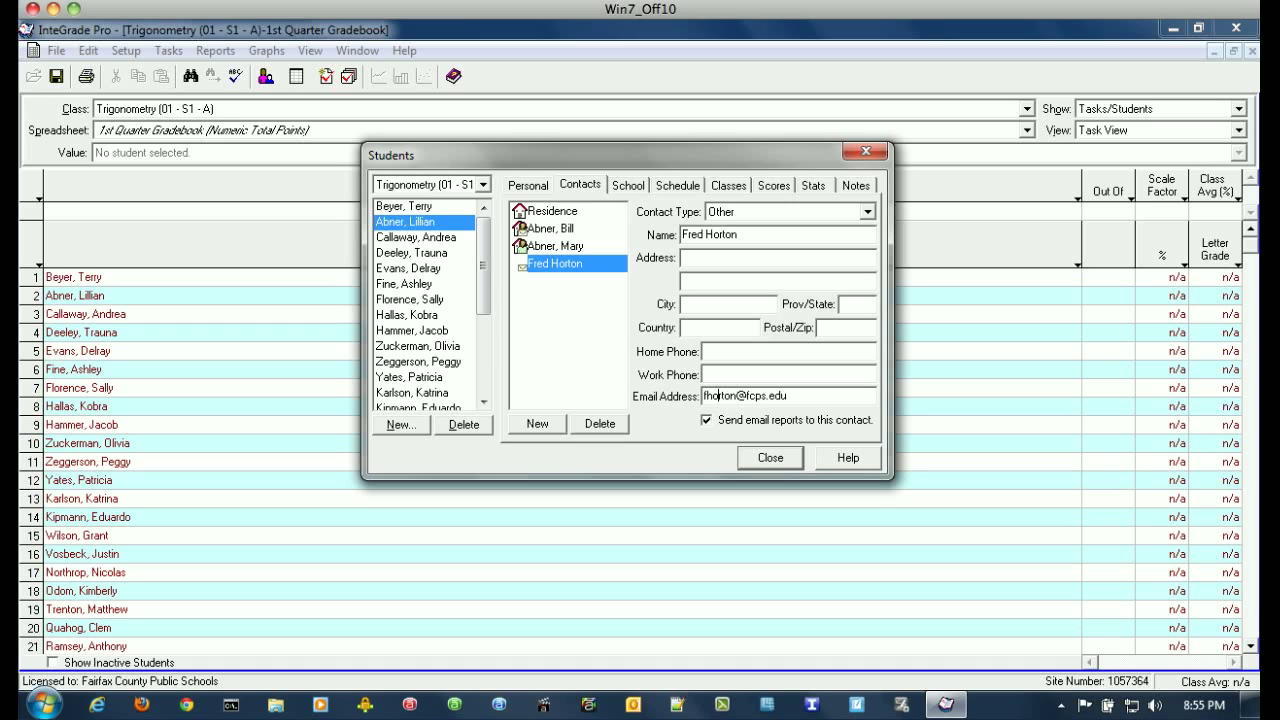
{"action": "left_click", "coordinate": [541, 261]}
Review the two parents and new contact, then show the third student's contacts.
{"action": "left_click", "coordinate": [544, 230]}
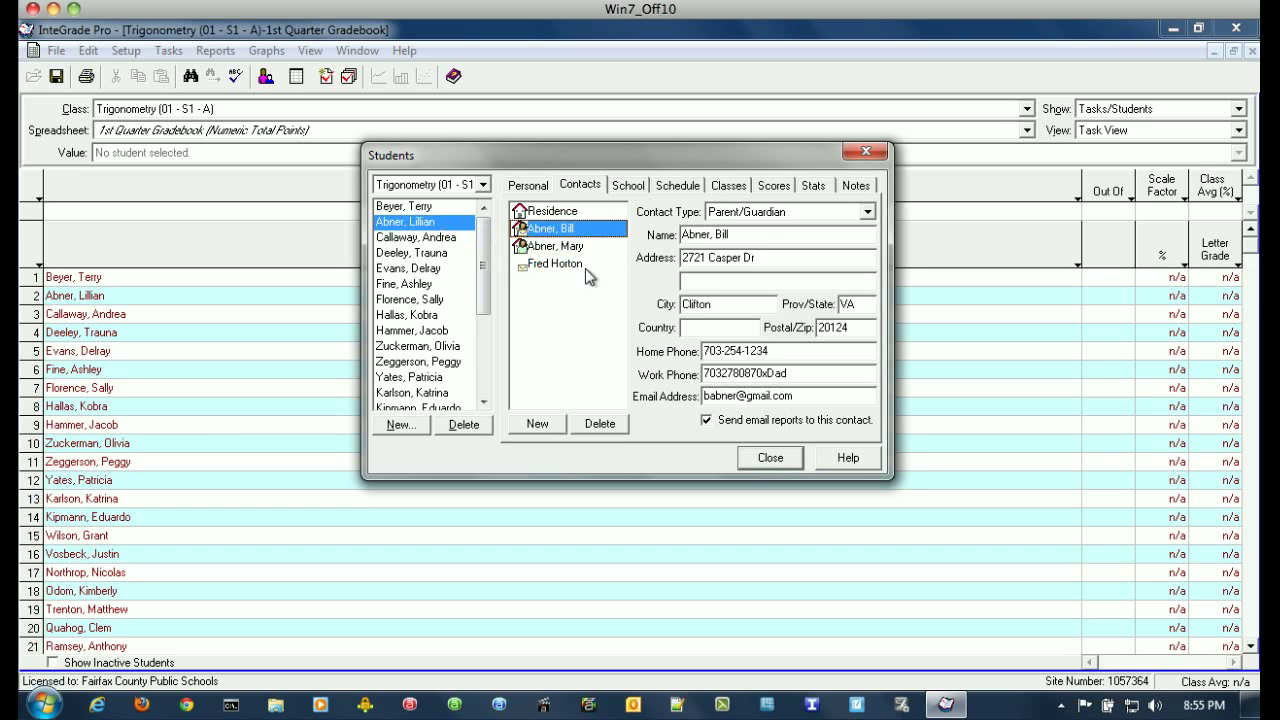
{"action": "left_click", "coordinate": [545, 246]}
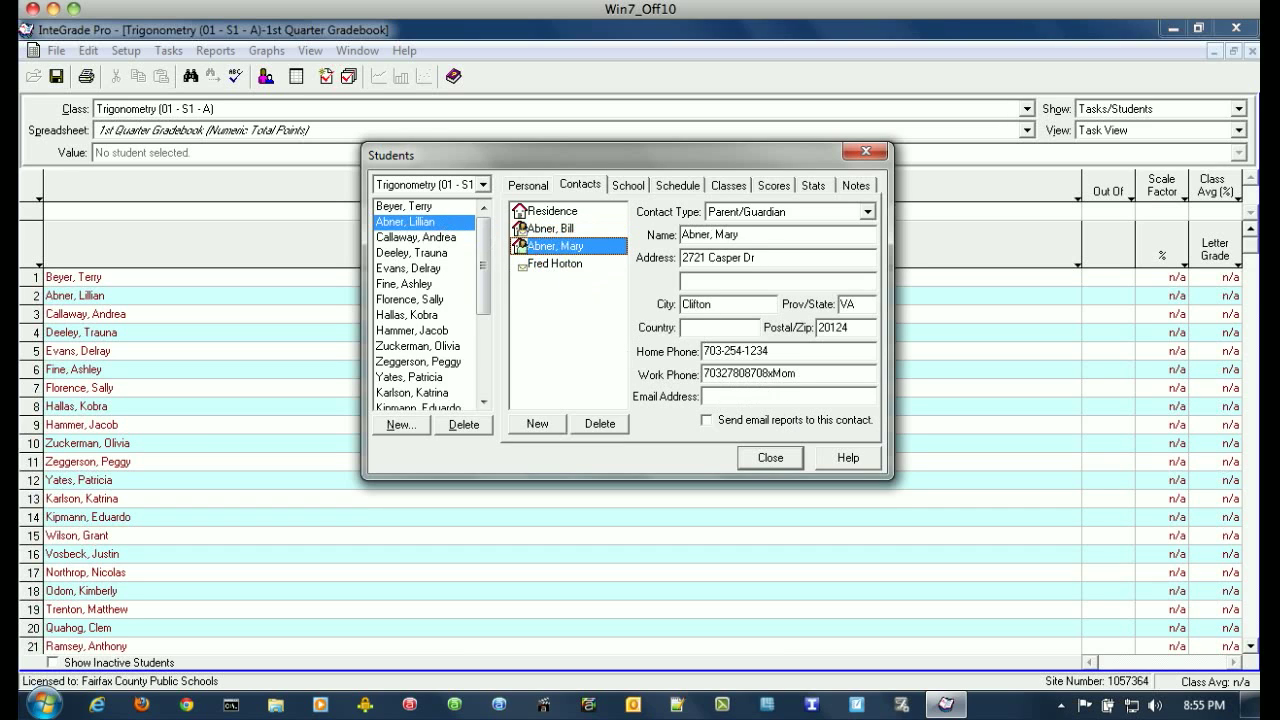
{"action": "left_click", "coordinate": [557, 264]}
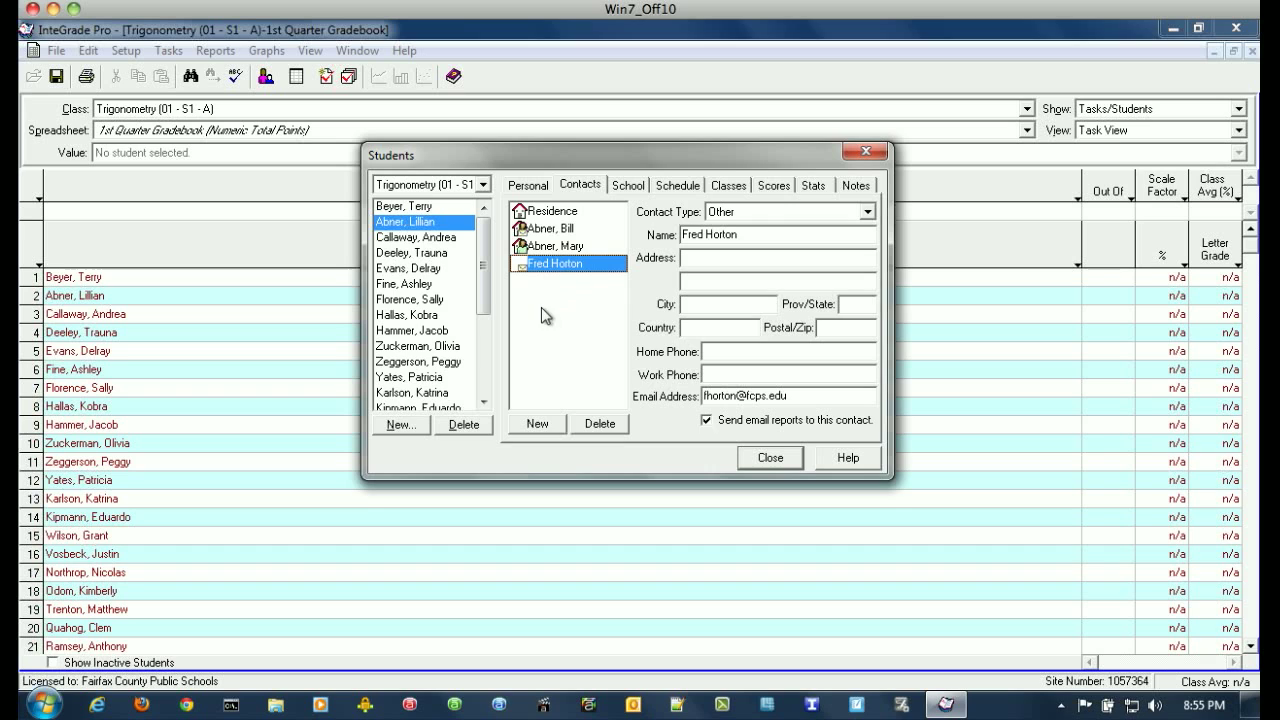
{"action": "left_click", "coordinate": [413, 238]}
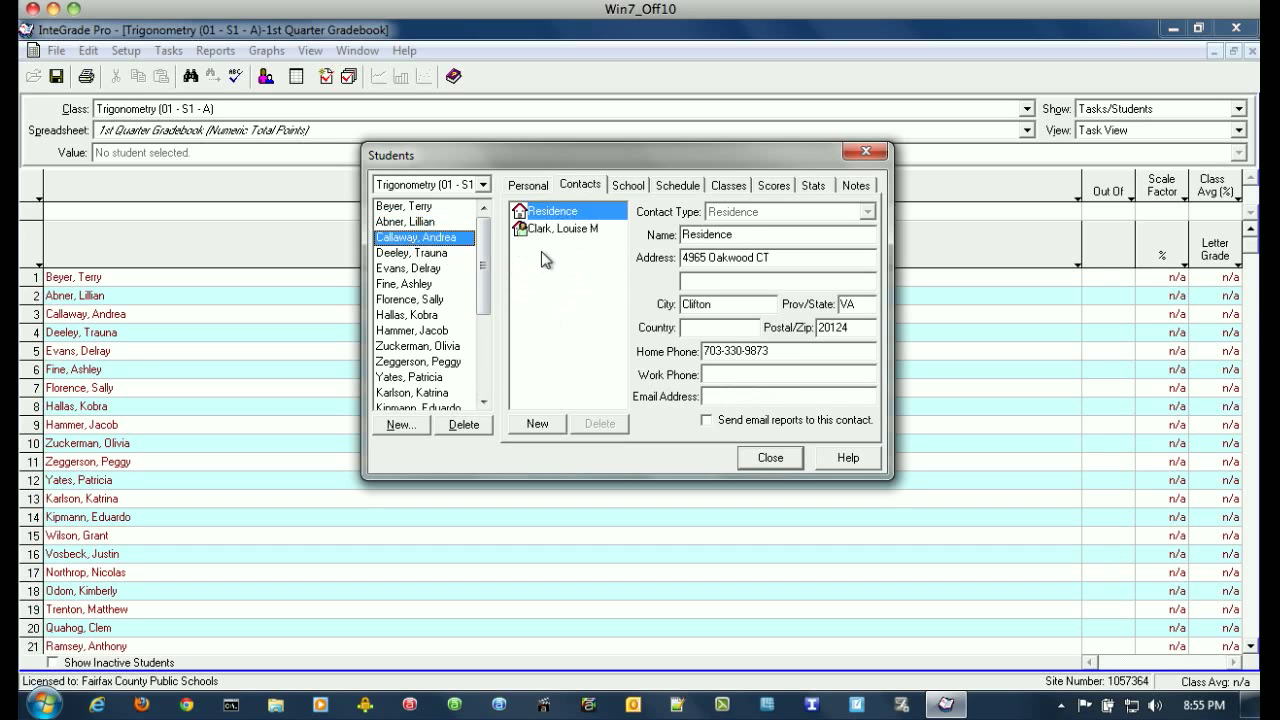
Check the third and fourth students' contacts, then close the Students window.
{"action": "left_click", "coordinate": [551, 228]}
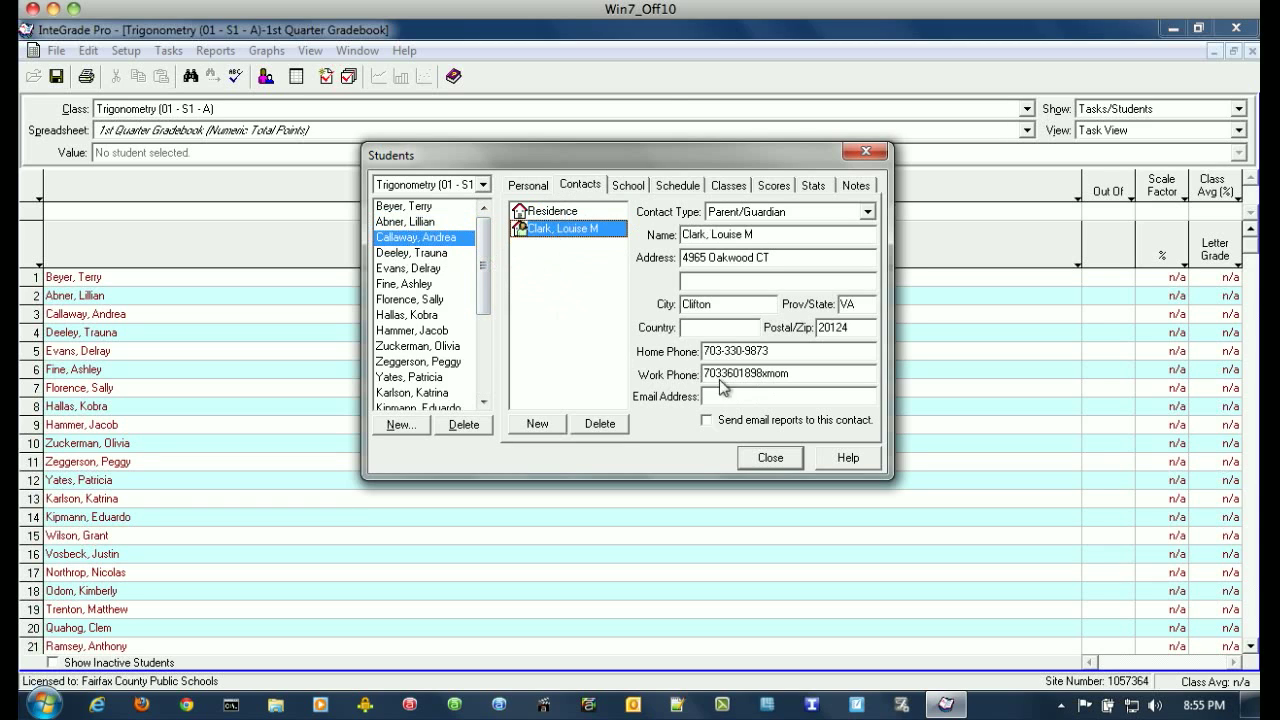
{"action": "left_click", "coordinate": [394, 256]}
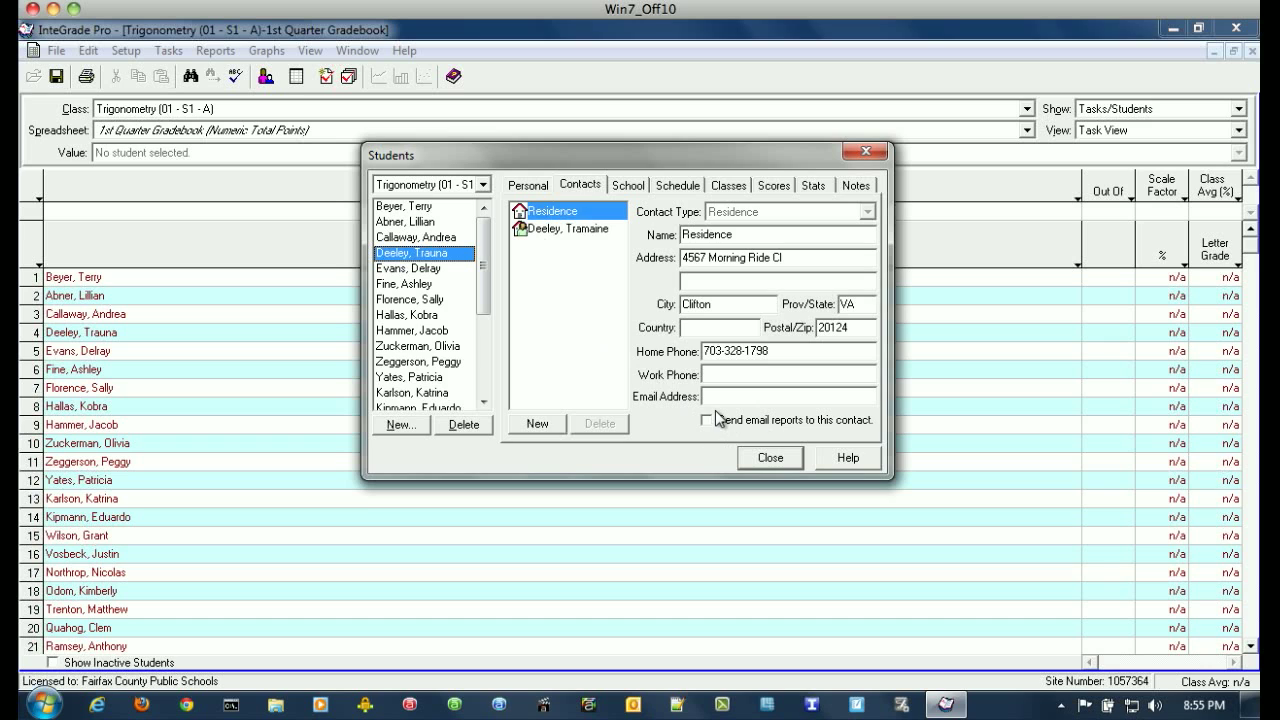
{"action": "left_click", "coordinate": [770, 457]}
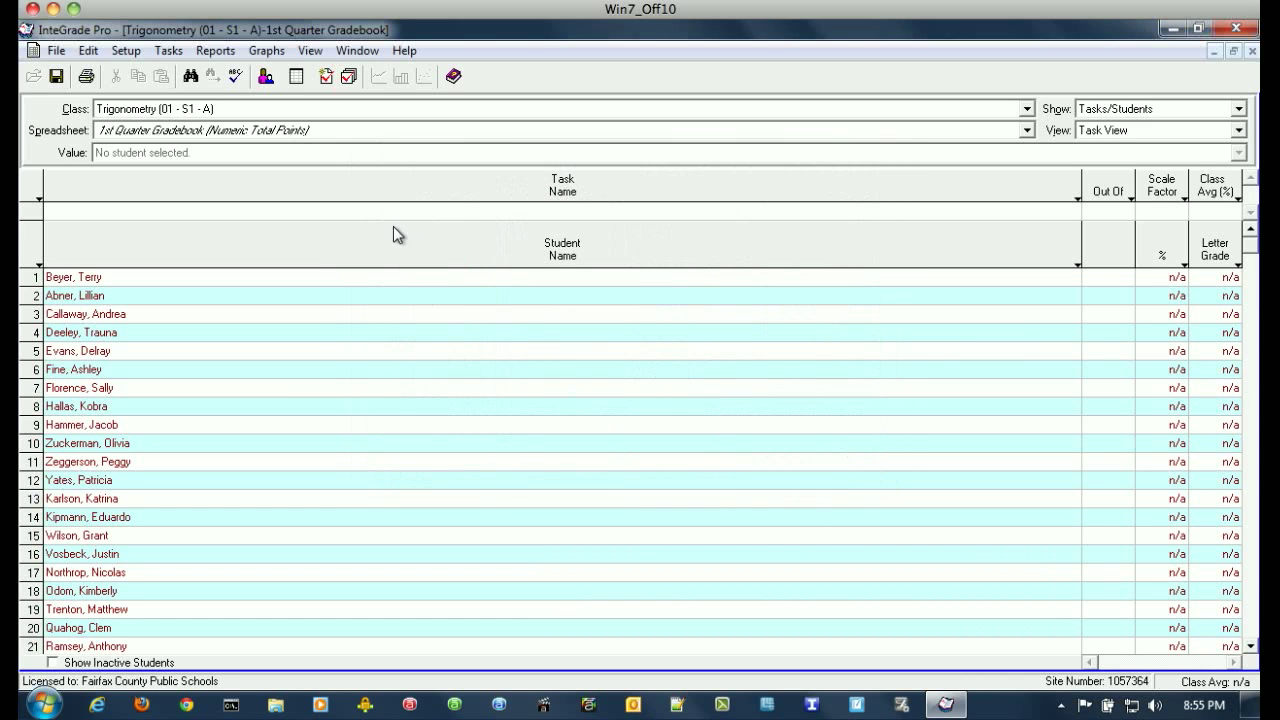
Start Reports > Email Student Progress with all 23 students selected and preview the emails.
{"action": "left_click", "coordinate": [212, 52]}
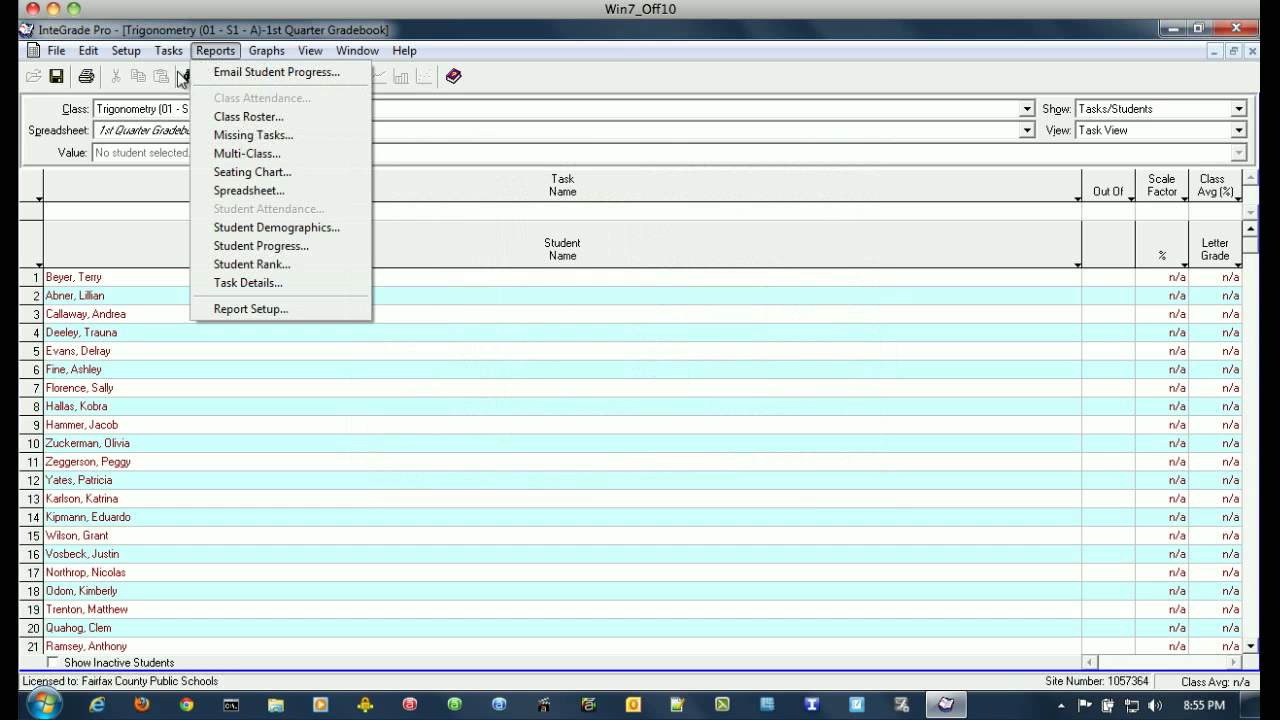
{"action": "left_click", "coordinate": [268, 78]}
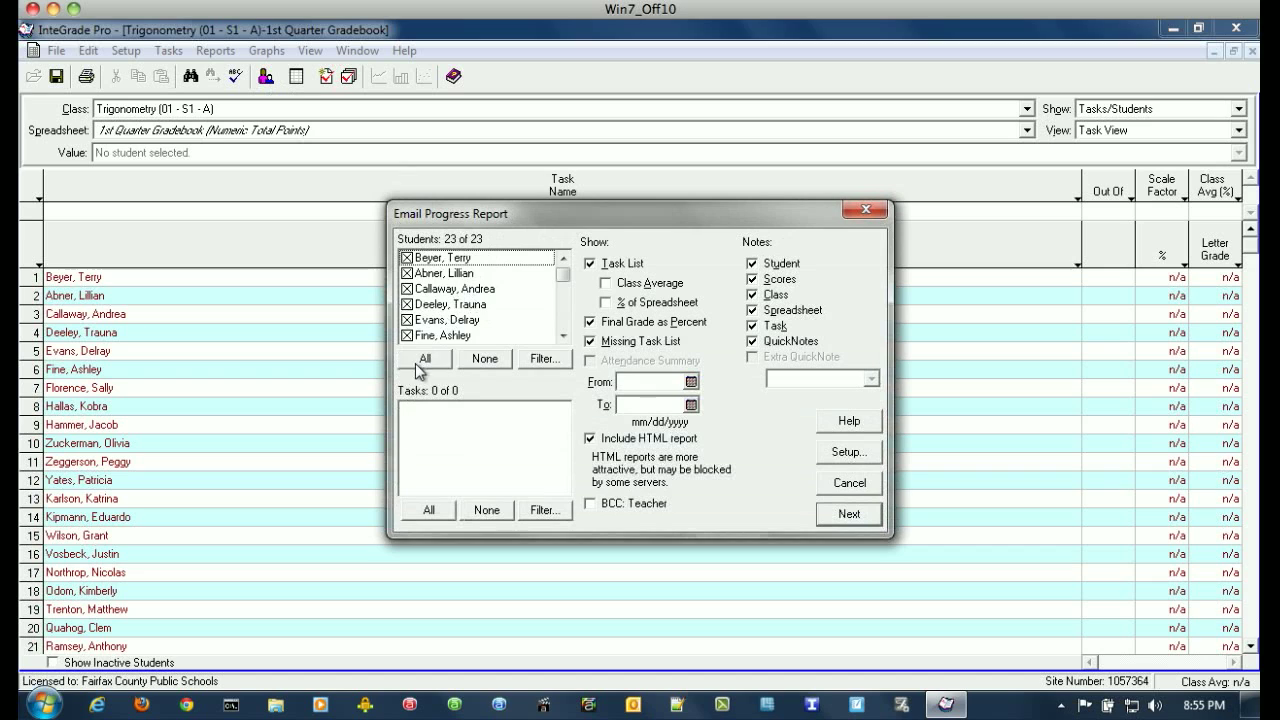
{"action": "left_click", "coordinate": [497, 362]}
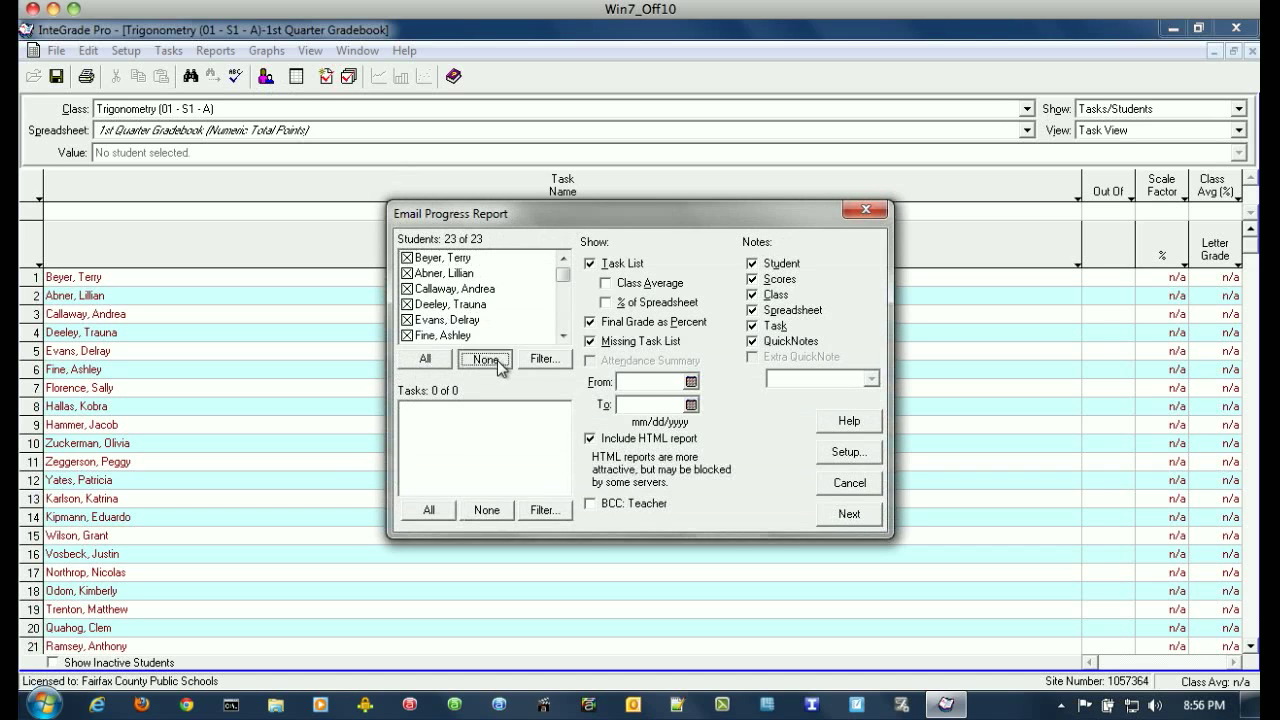
{"action": "left_click", "coordinate": [408, 274]}
{"action": "left_click", "coordinate": [407, 335]}
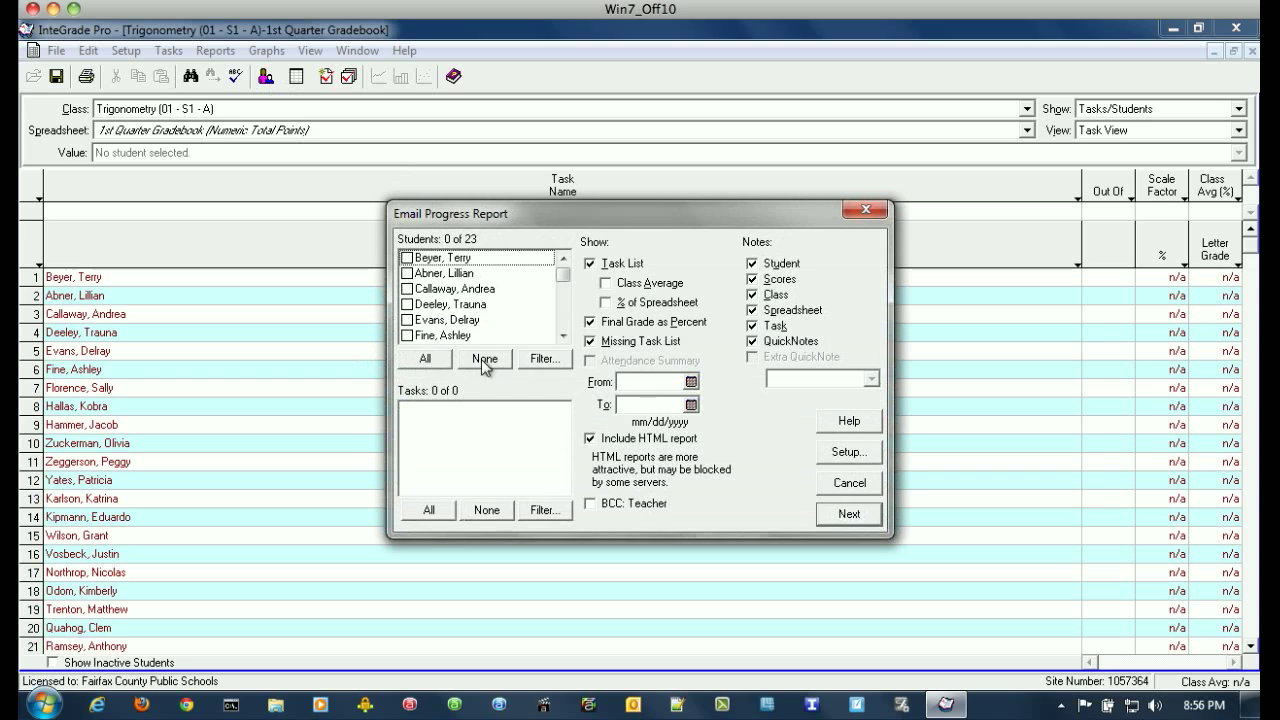
{"action": "left_click", "coordinate": [425, 361]}
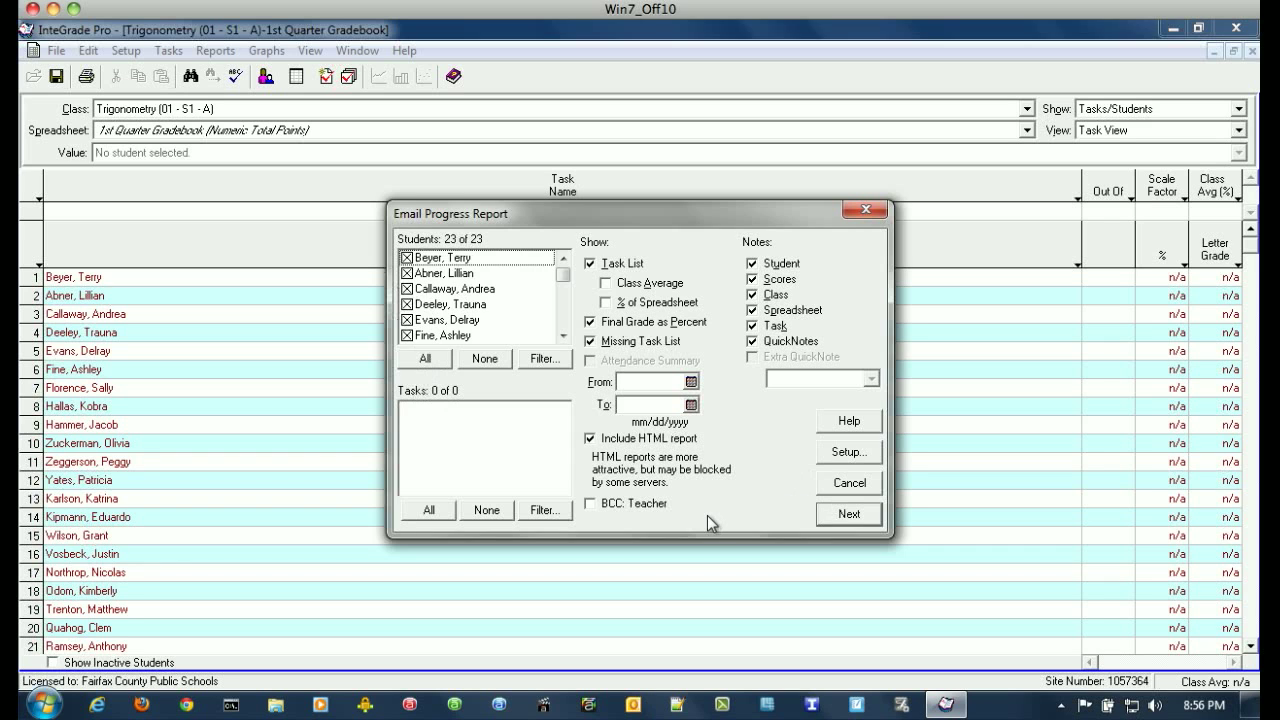
{"action": "left_click", "coordinate": [849, 513]}
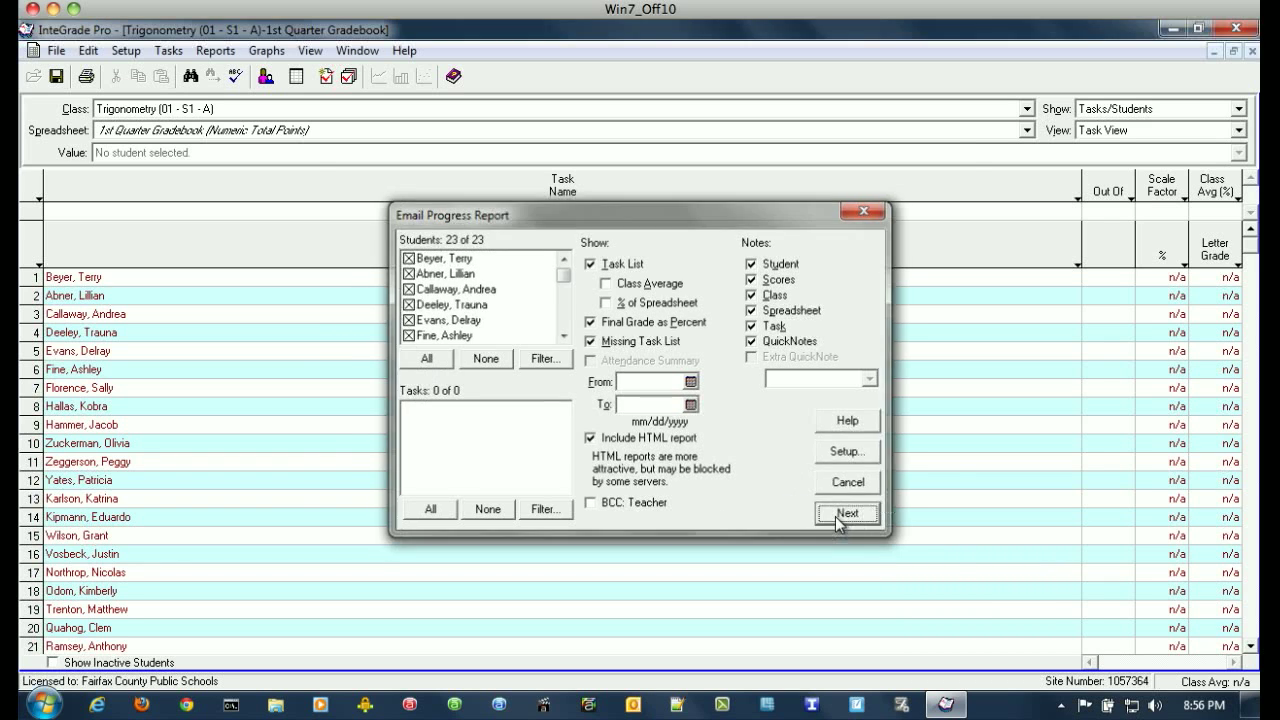